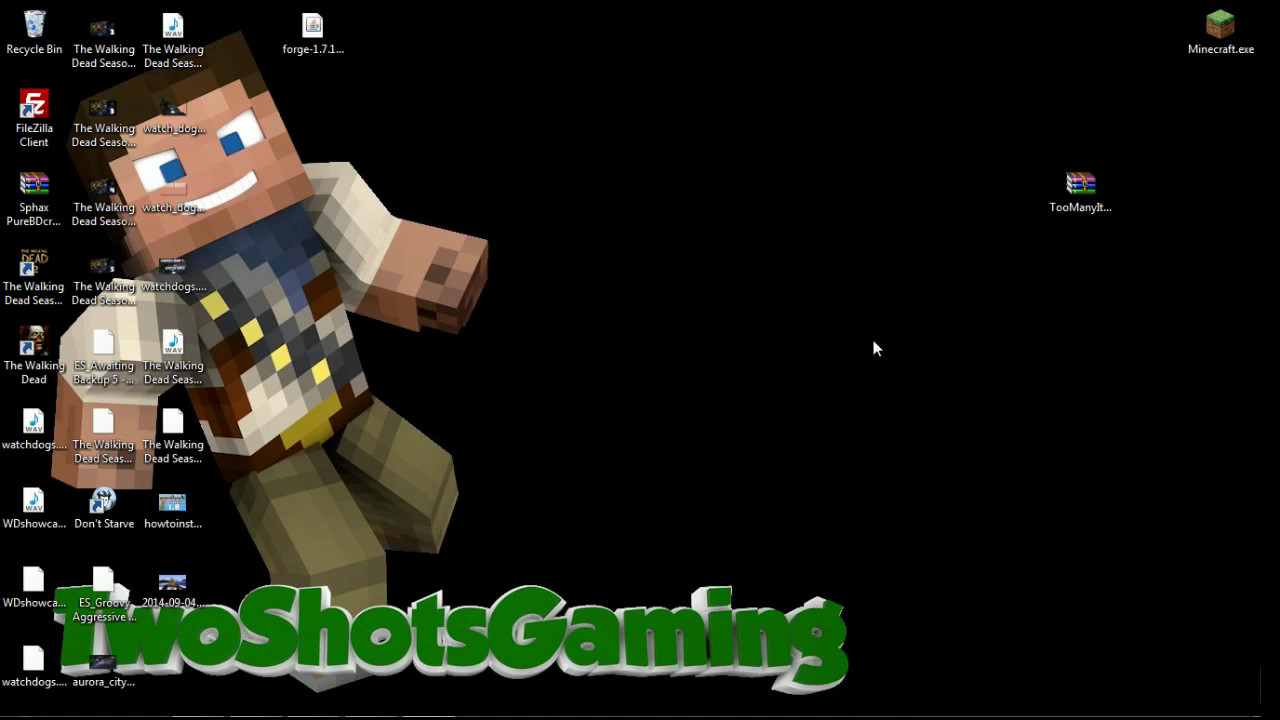
Look up the 1.8 non-Forge download on the TooManyItems forum page in Chrome and locate the downloaded zip on the desktop.
mouse_move(428, 710)
mouse_move(313, 700)
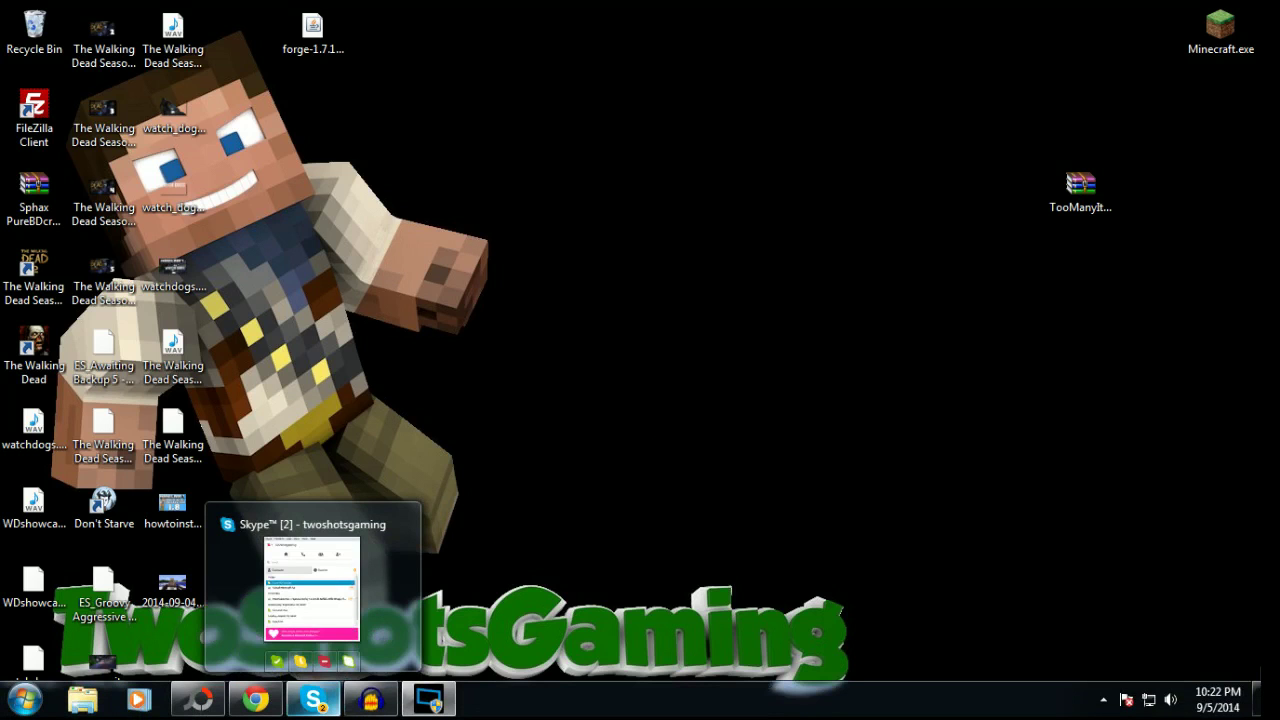
left_click(256, 698)
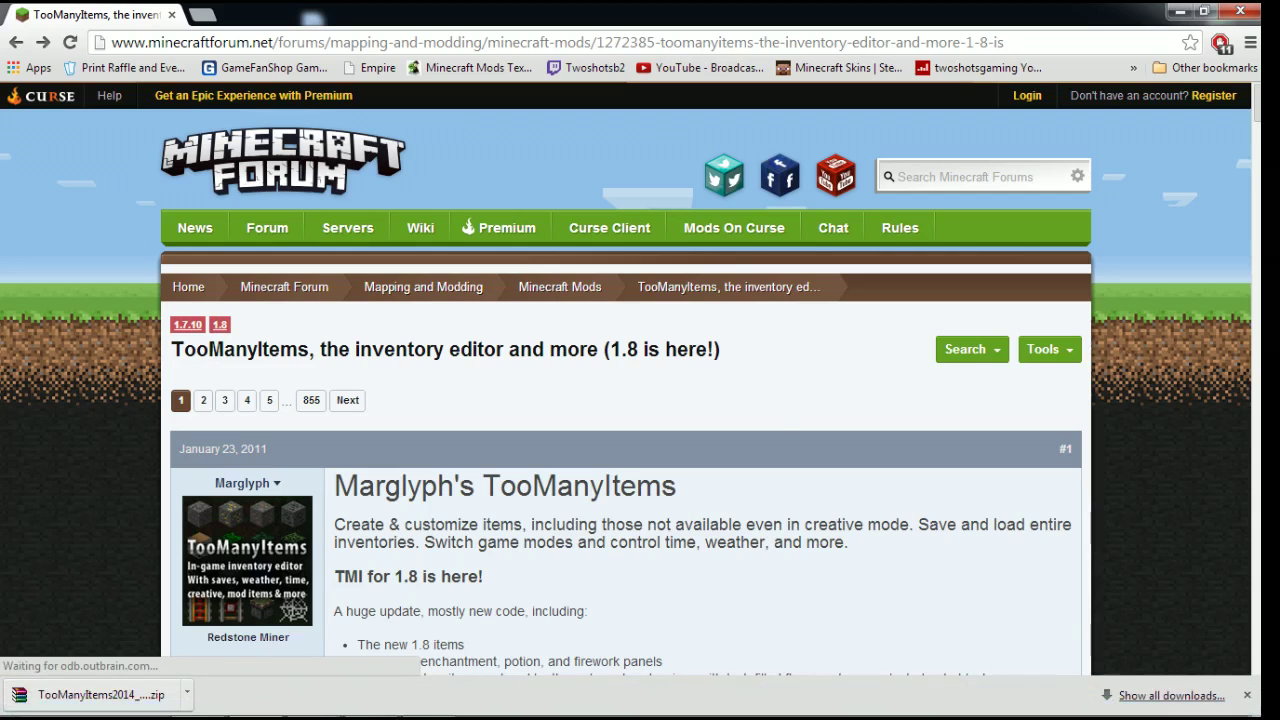
scroll(734, 434, "down", 10)
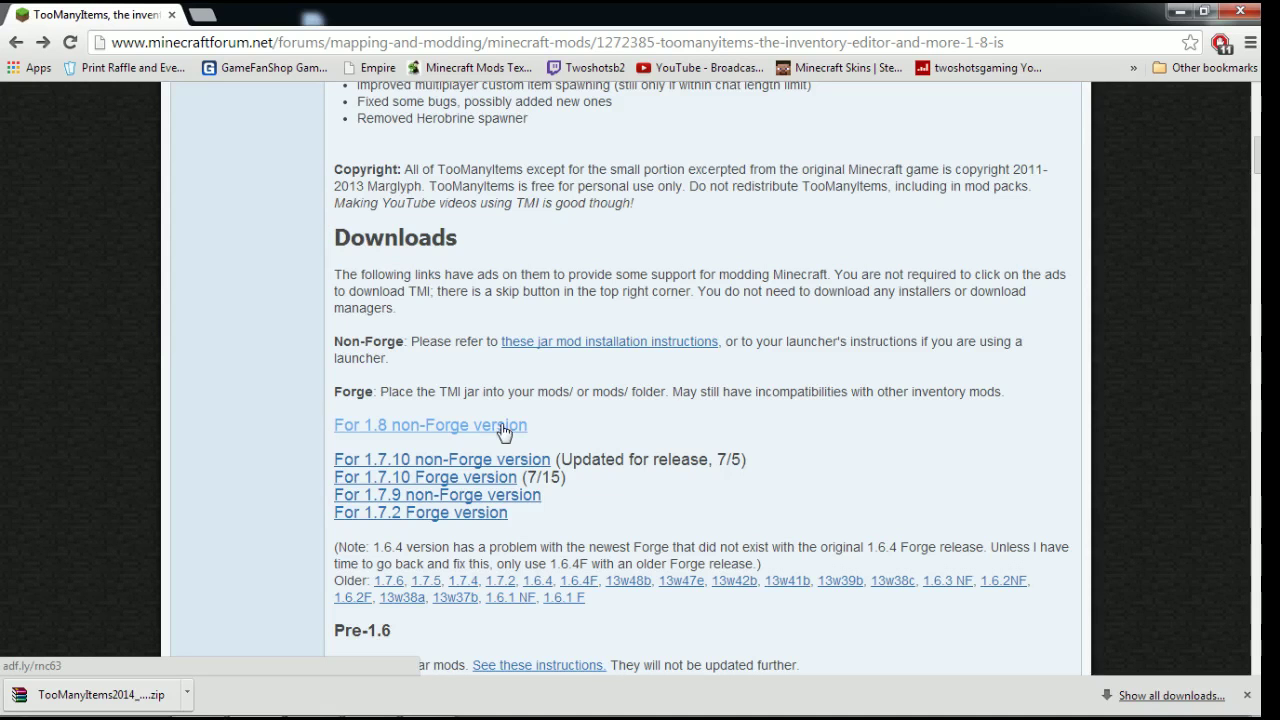
left_click(1180, 12)
mouse_move(1078, 185)
left_mouse_down()
mouse_move(1149, 243)
mouse_move(1078, 190)
left_mouse_up()
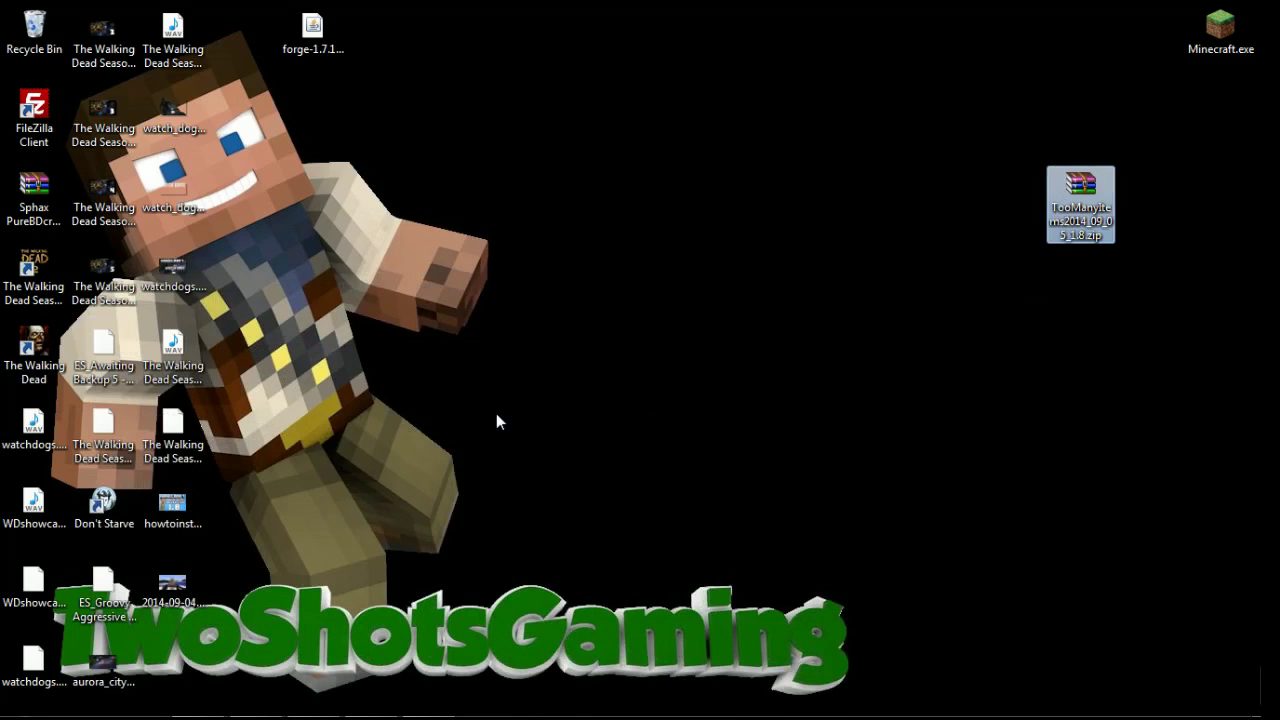
Open the AppData\Roaming folder with the Run dialog, and again by searching for %appdata%.
key("super+r")
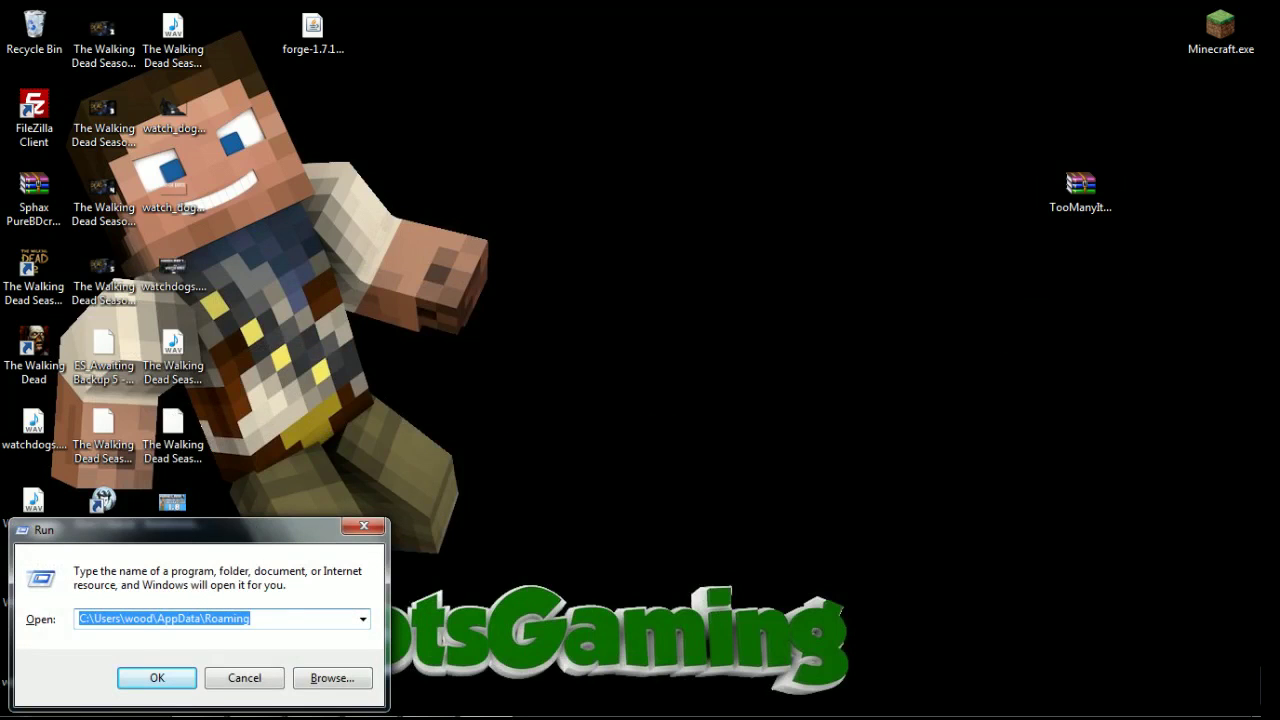
left_click(160, 680)
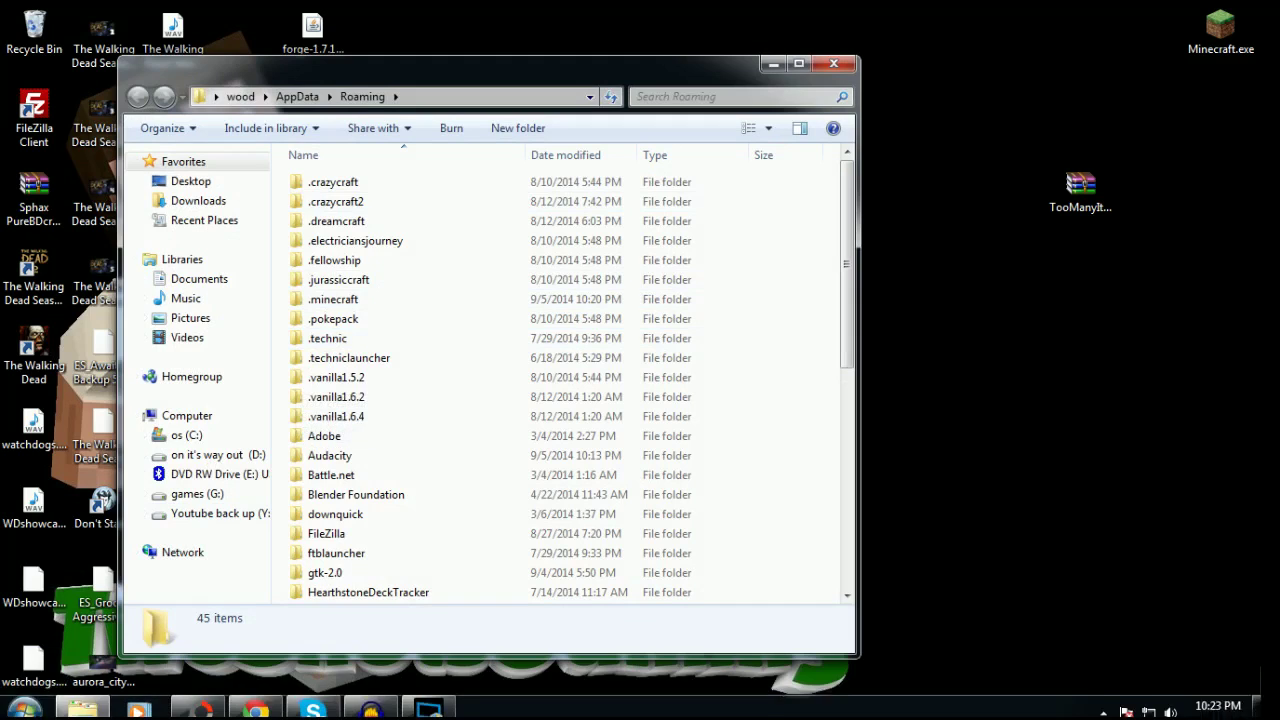
left_click(26, 700)
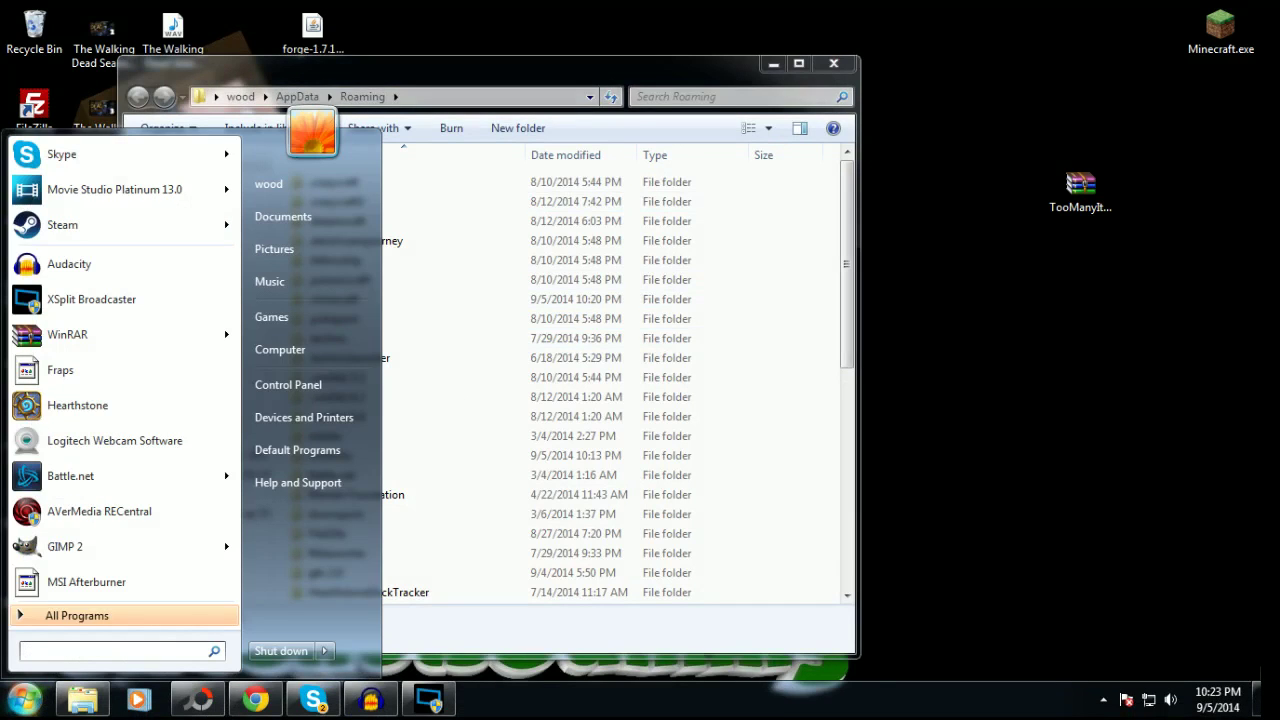
type("%")
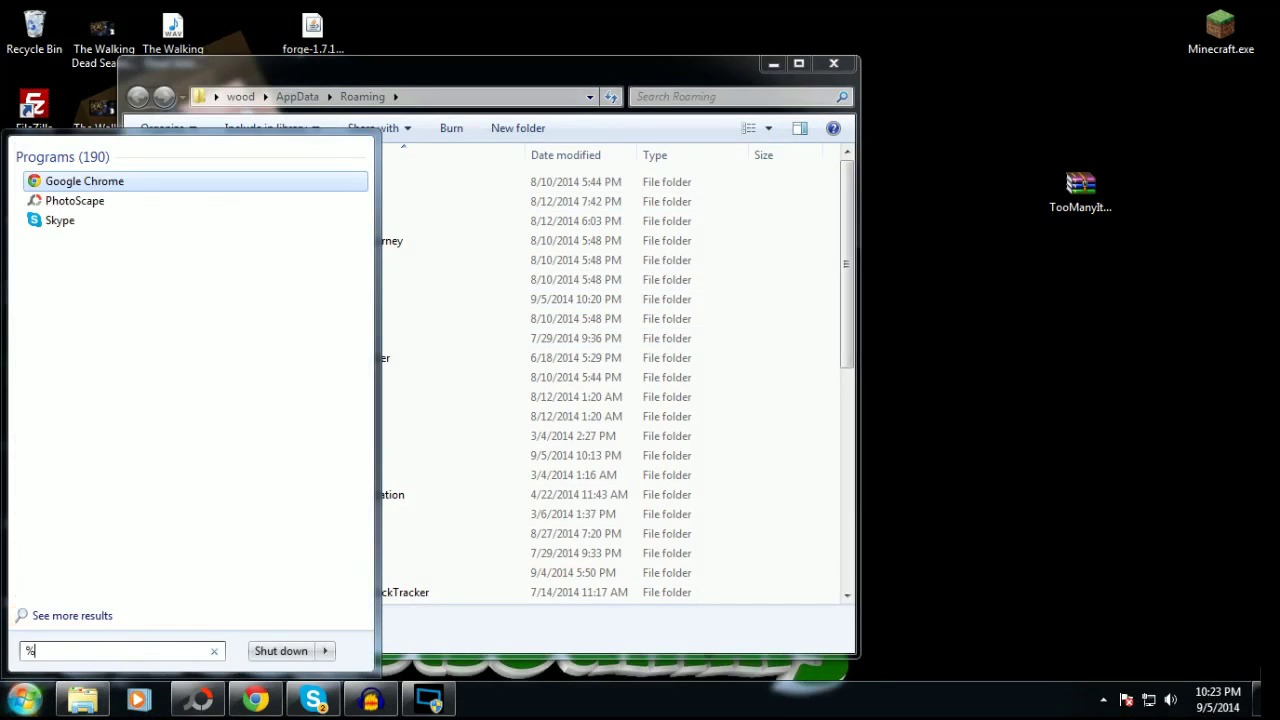
type("appdata")
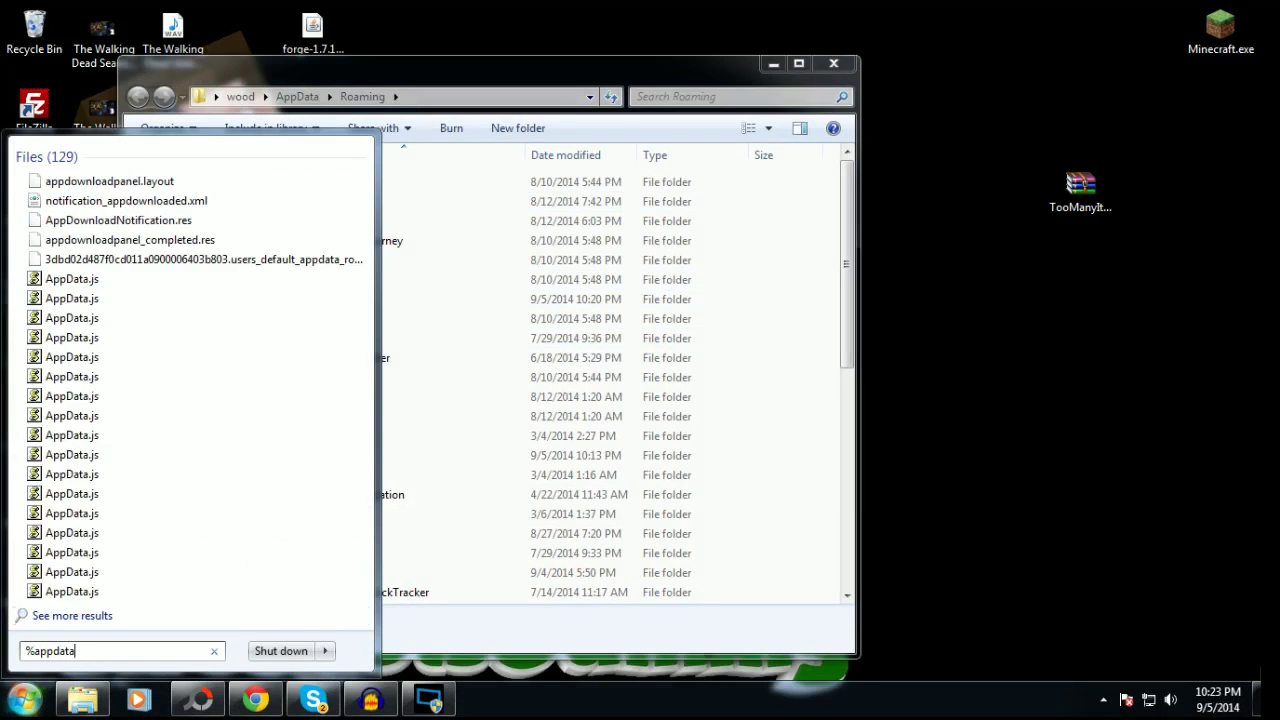
type("%")
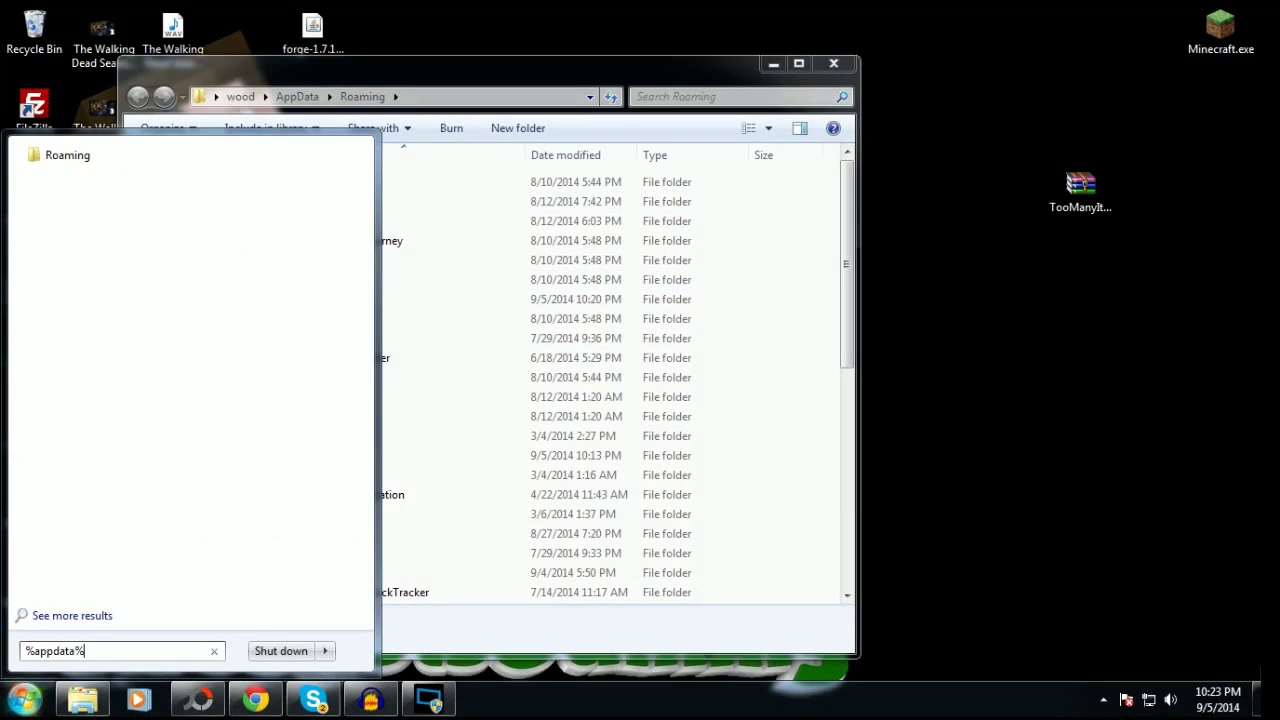
left_click(70, 156)
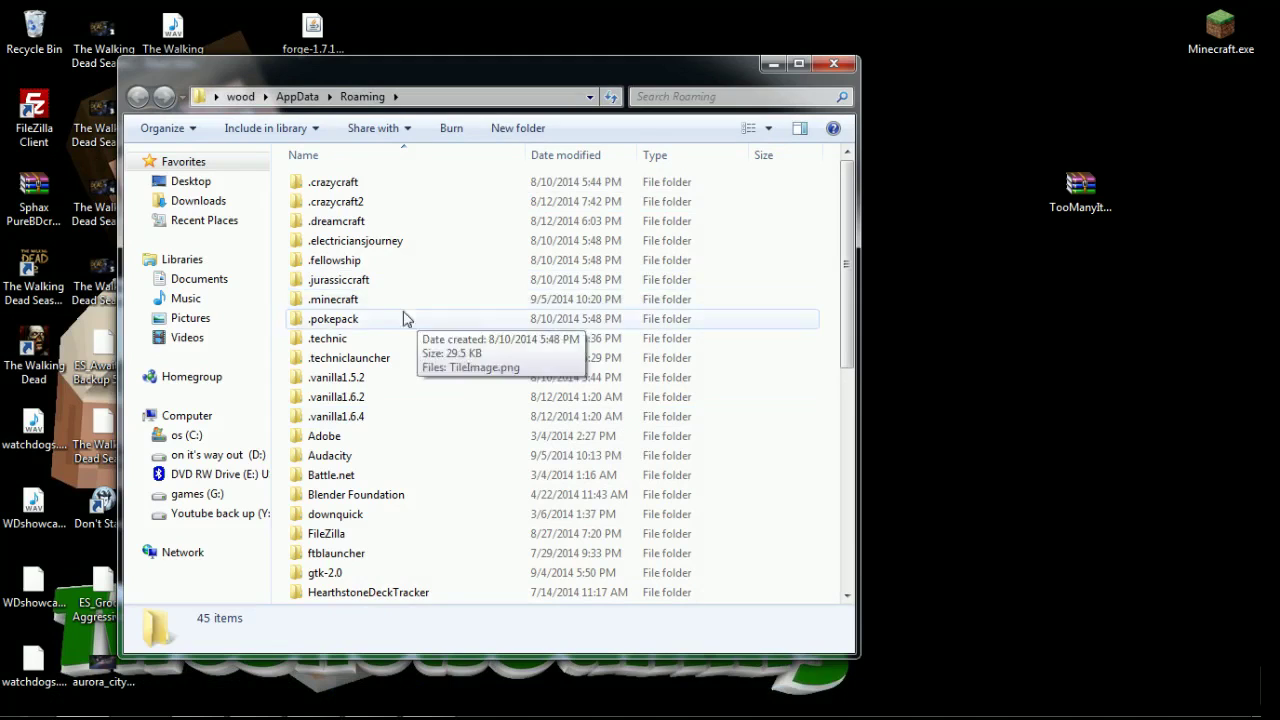
Copy 1.8.jar and 1.8.json from the .minecraft\versions\1.8 folder.
double_click(345, 300)
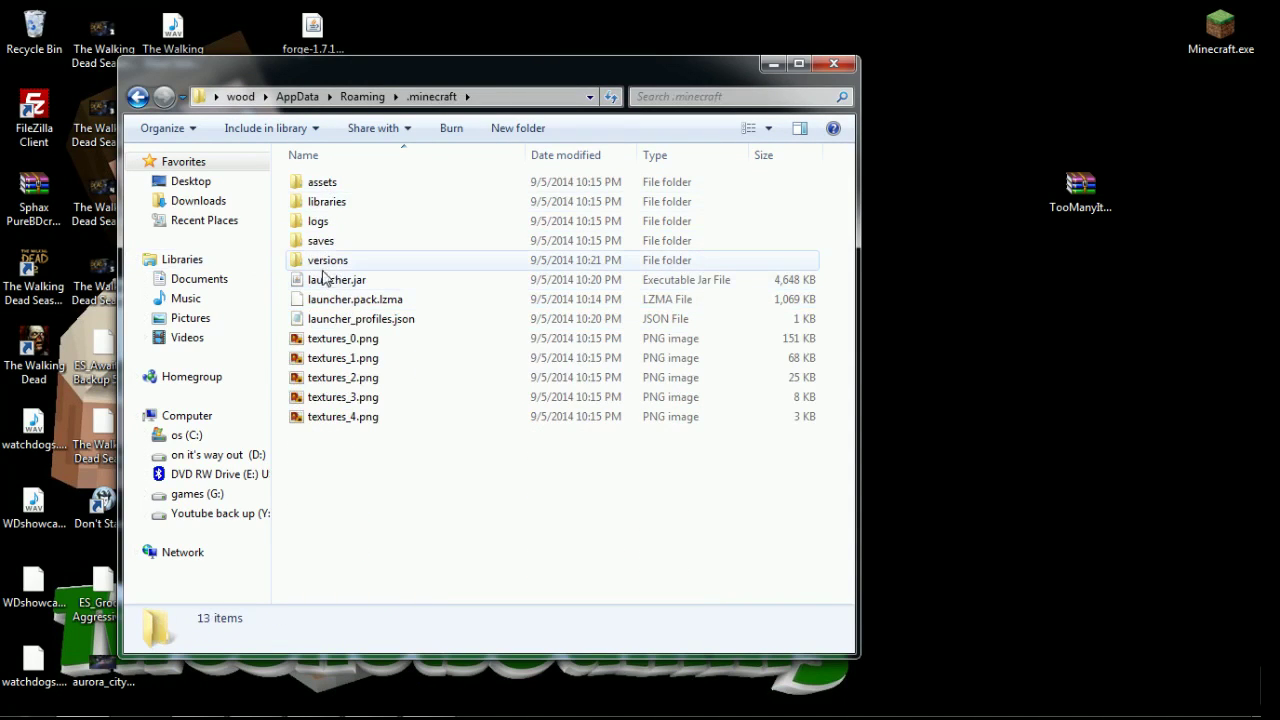
double_click(327, 262)
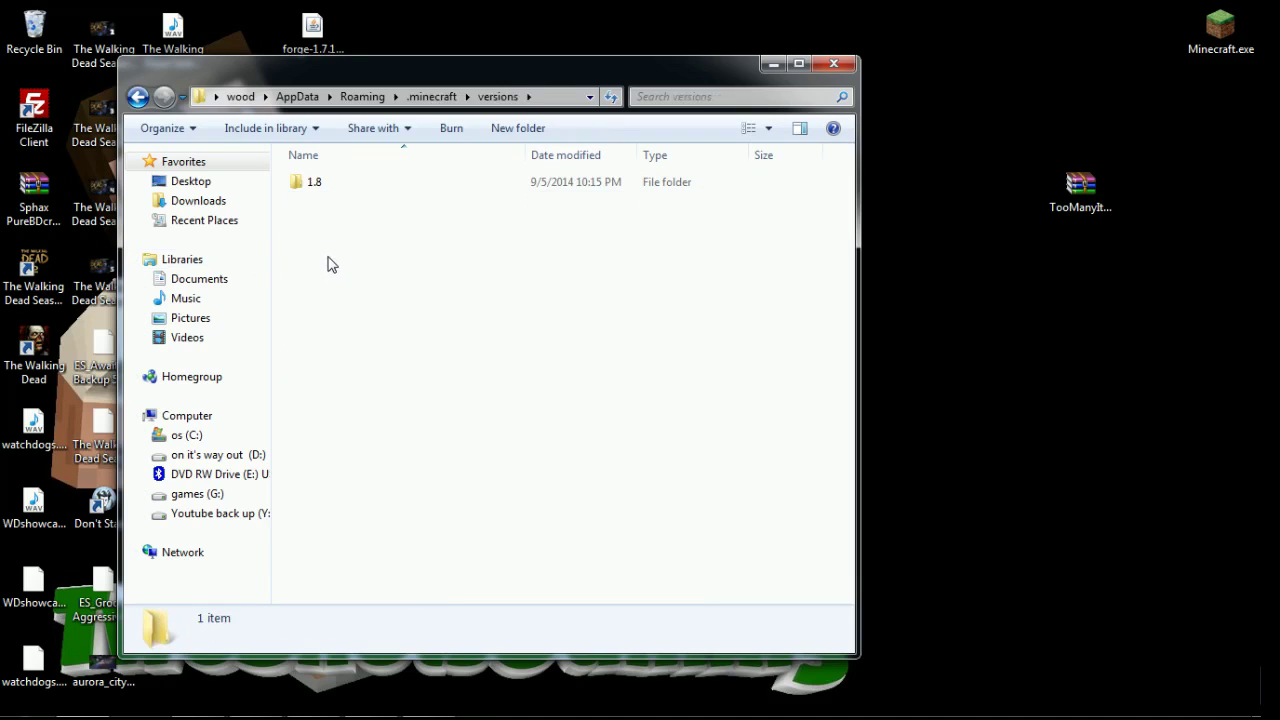
double_click(315, 185)
left_click_drag(329, 223, 352, 182)
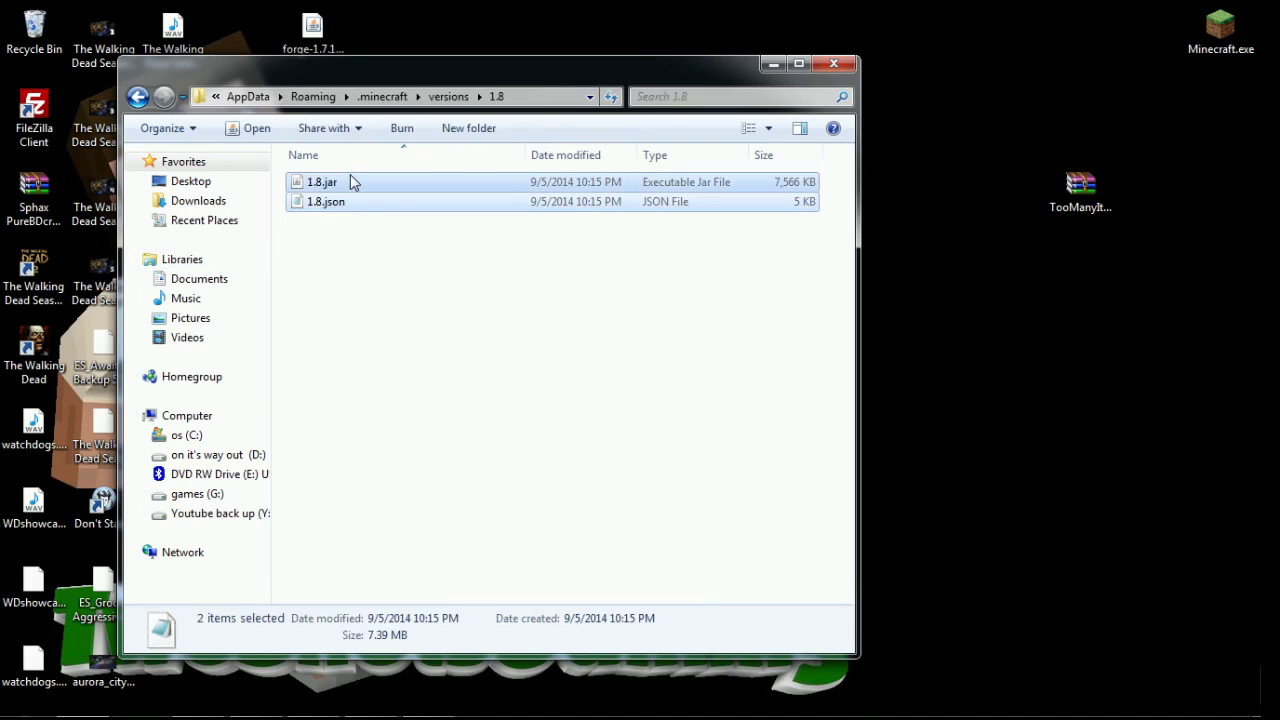
right_click(351, 183)
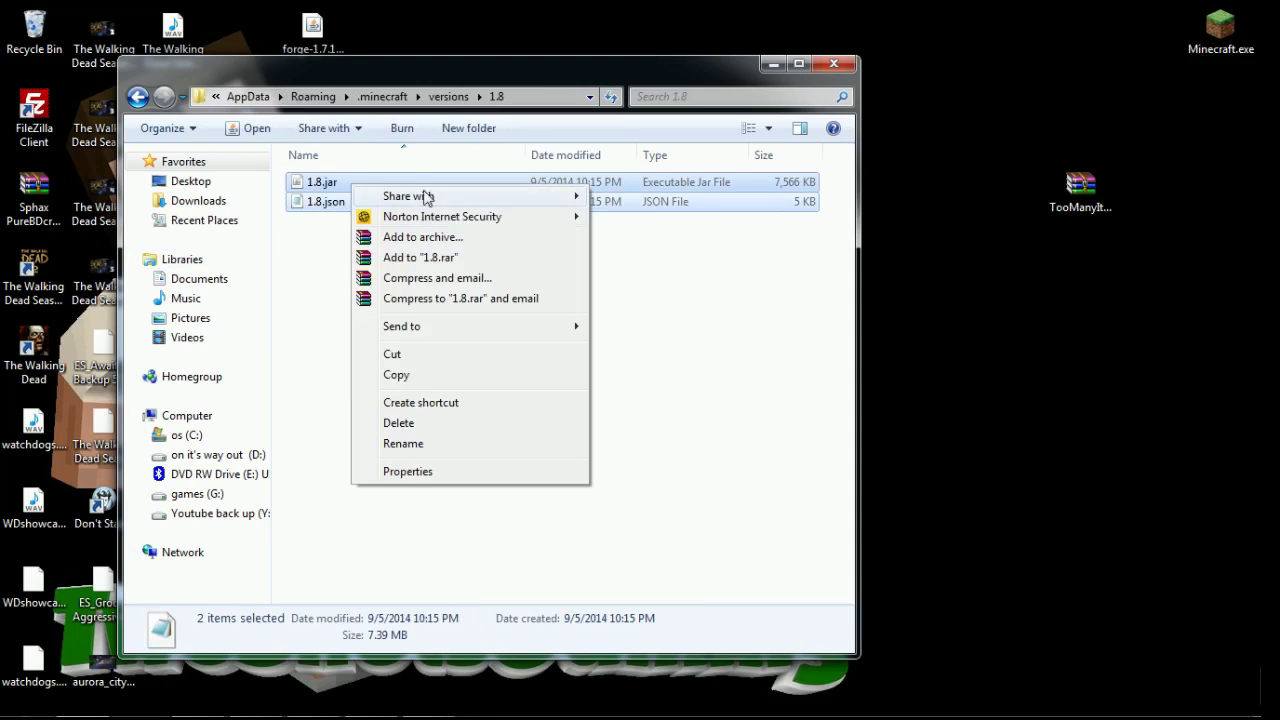
left_click(422, 373)
Go back to the versions folder and create a new folder there.
left_click(138, 96)
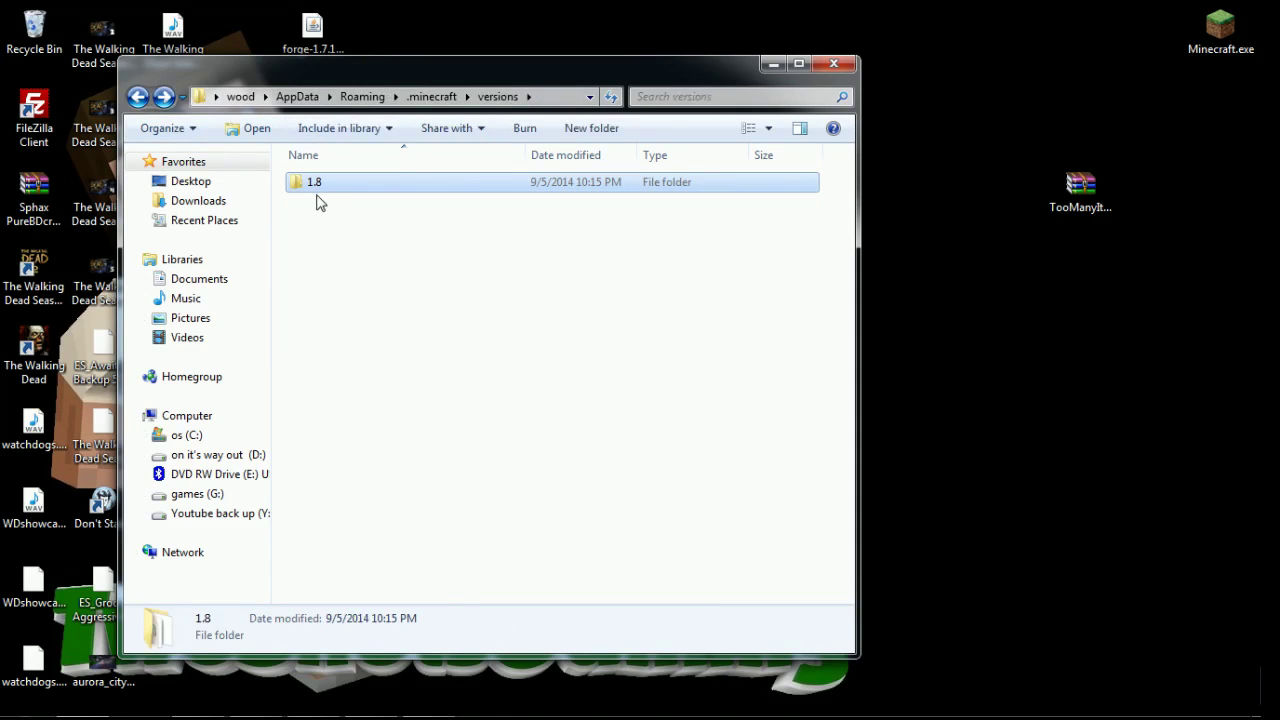
left_click(320, 256)
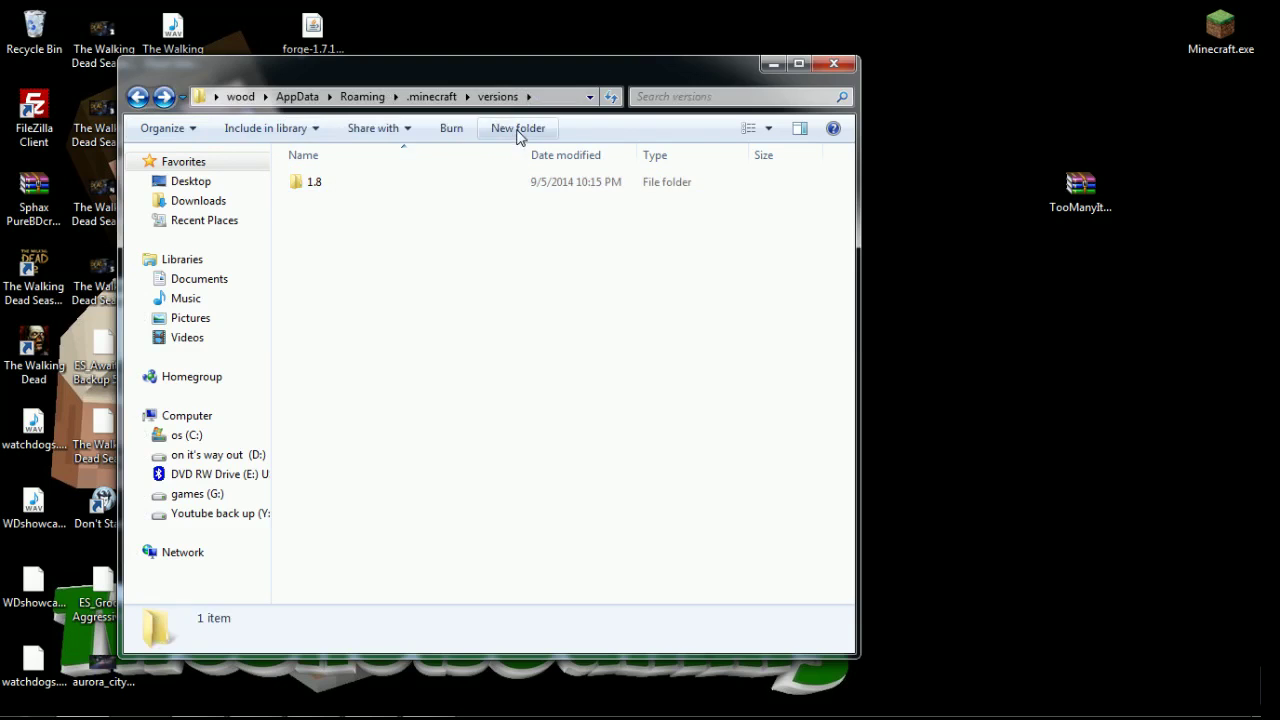
left_click(517, 130)
right_click(357, 258)
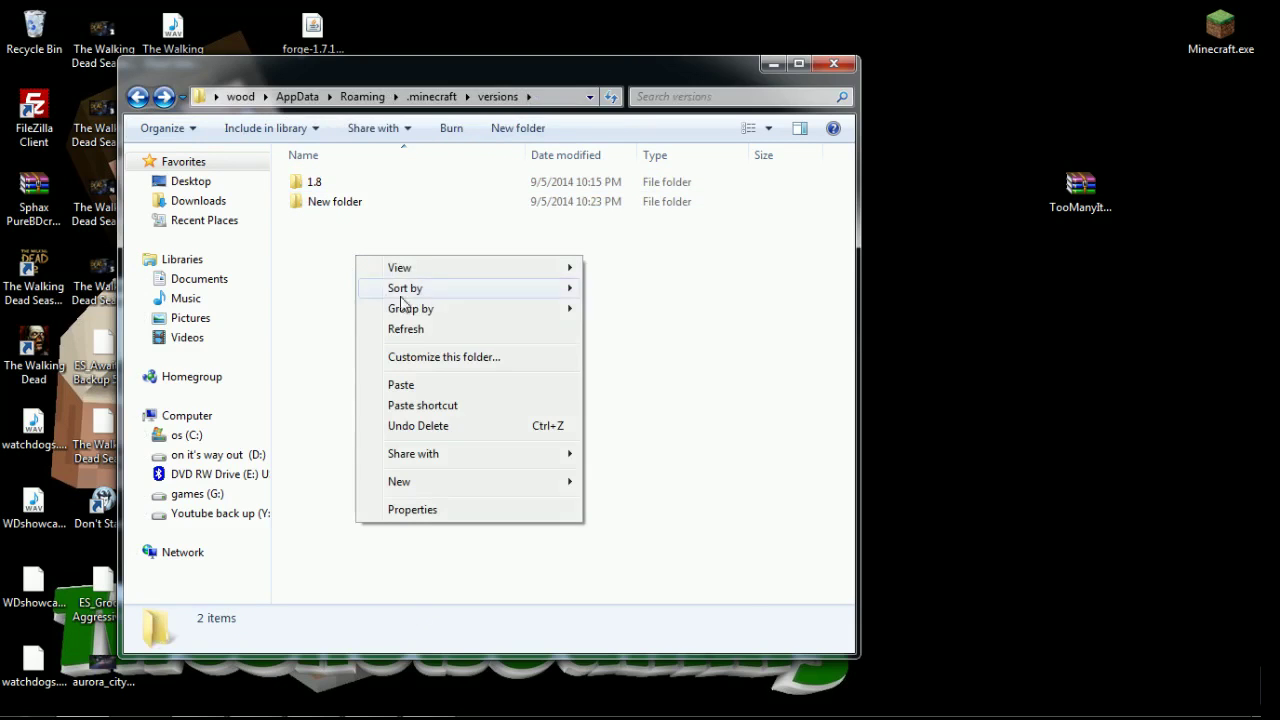
mouse_move(511, 487)
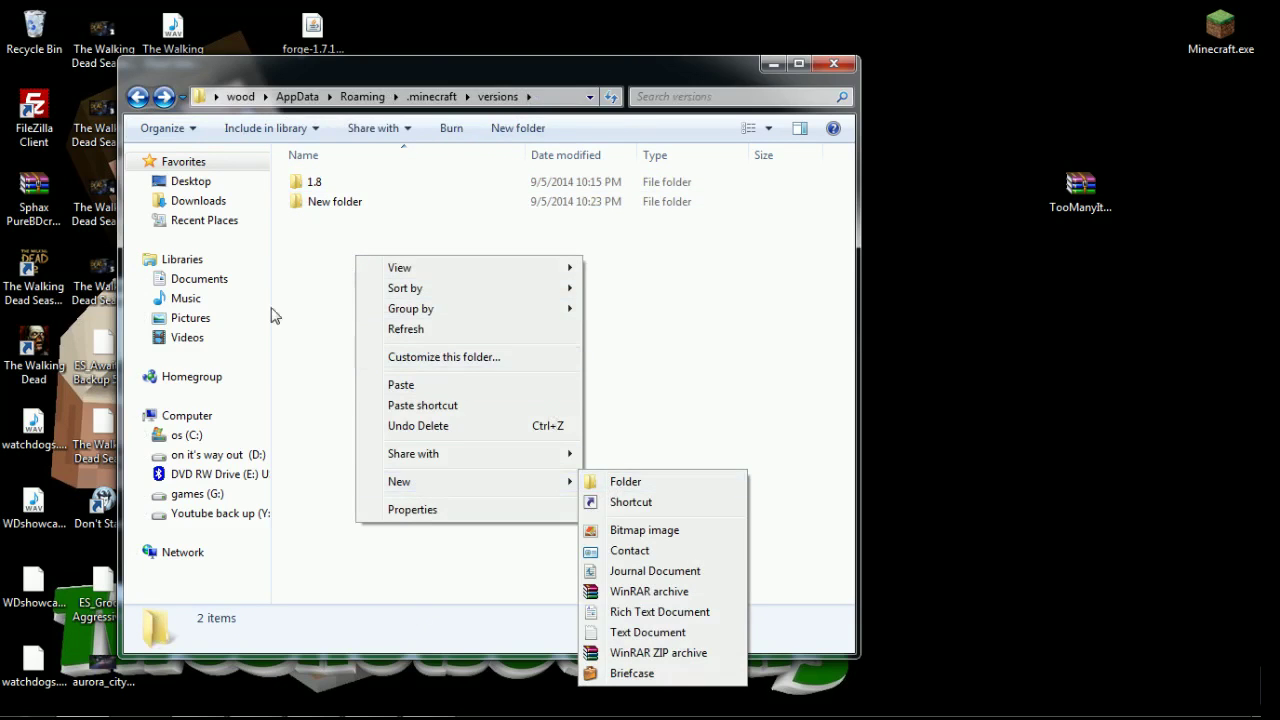
key("Escape")
key("Escape")
Rename the new folder in versions as 1.8tmi.
left_click(340, 210)
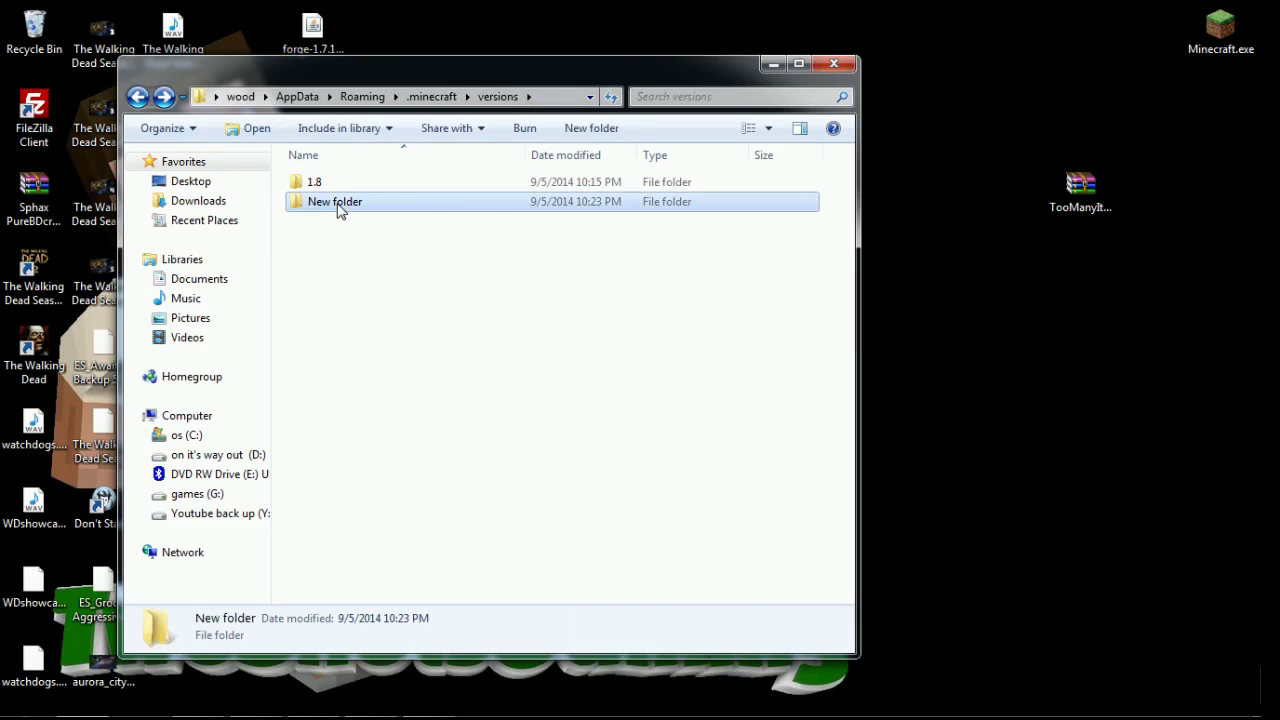
left_click(338, 205)
key("BackSpace")
type("1.8tmi")
key("Return")
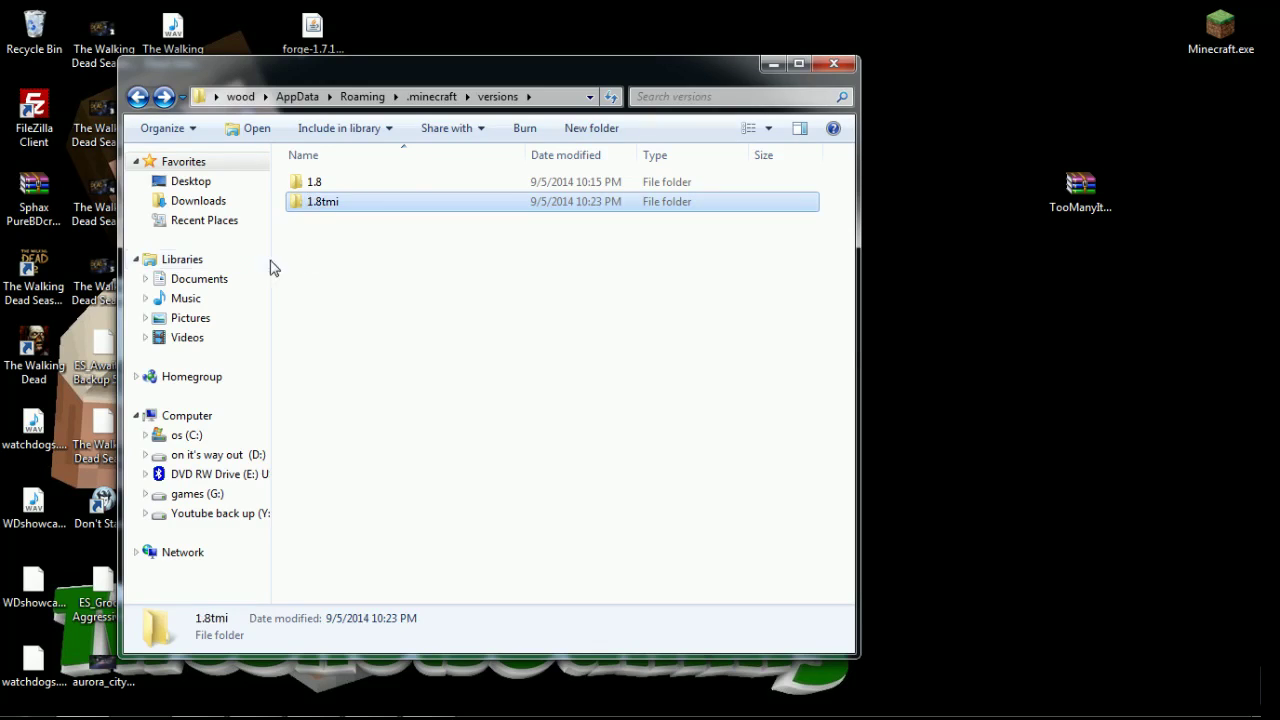
Paste the copied 1.8.jar and 1.8.json files into the 1.8tmi folder.
double_click(330, 202)
right_click(331, 206)
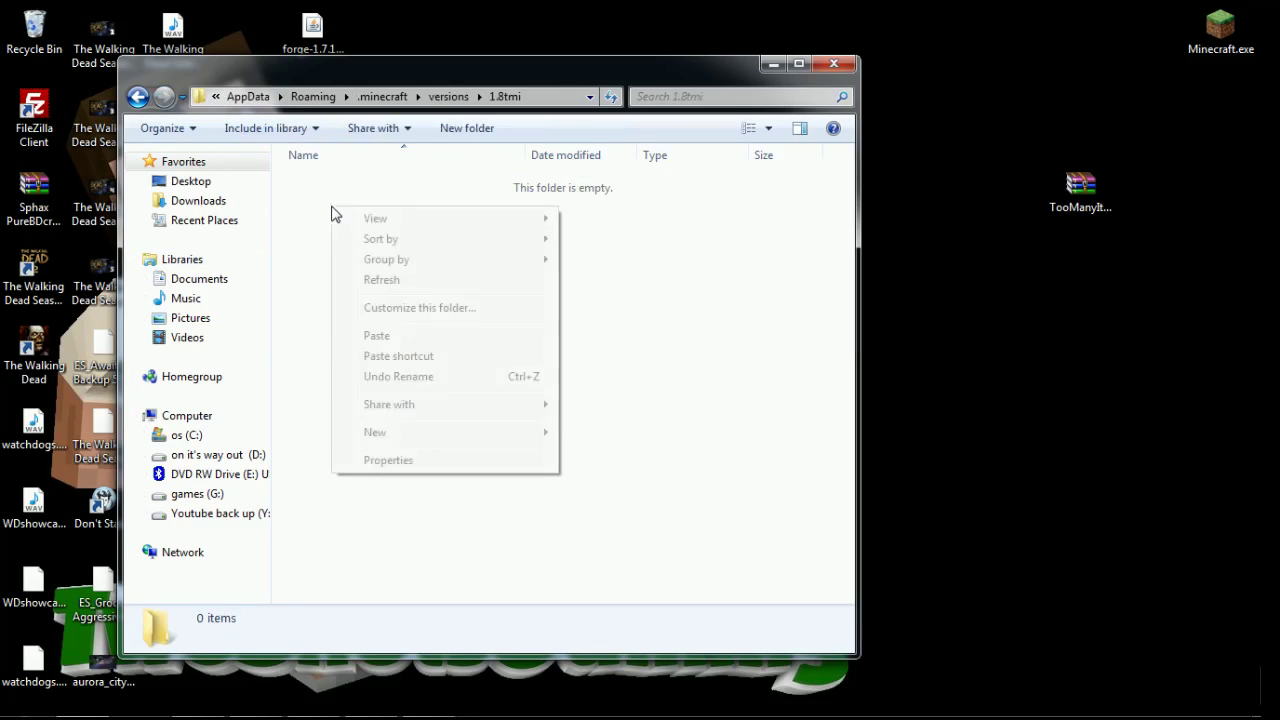
left_click(443, 336)
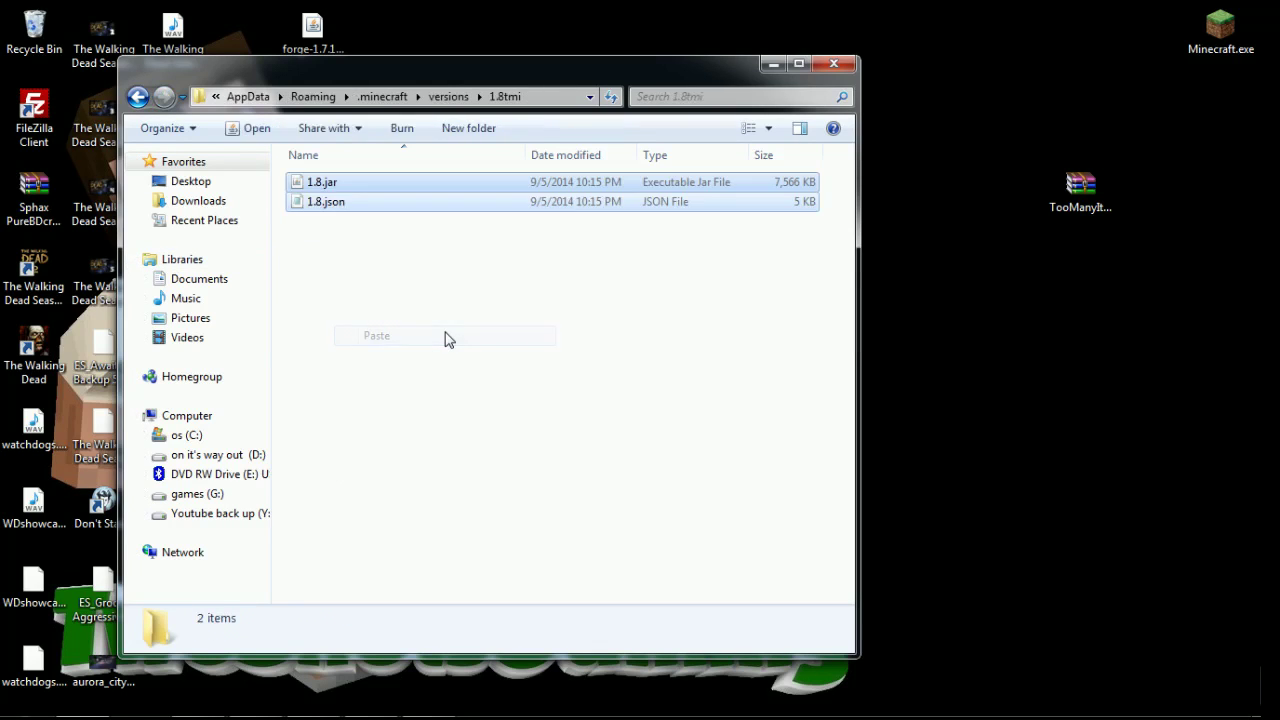
left_click(333, 242)
Rename the 1.8.jar copy in the 1.8tmi folder as 1.8tmi.jar.
left_click(326, 189)
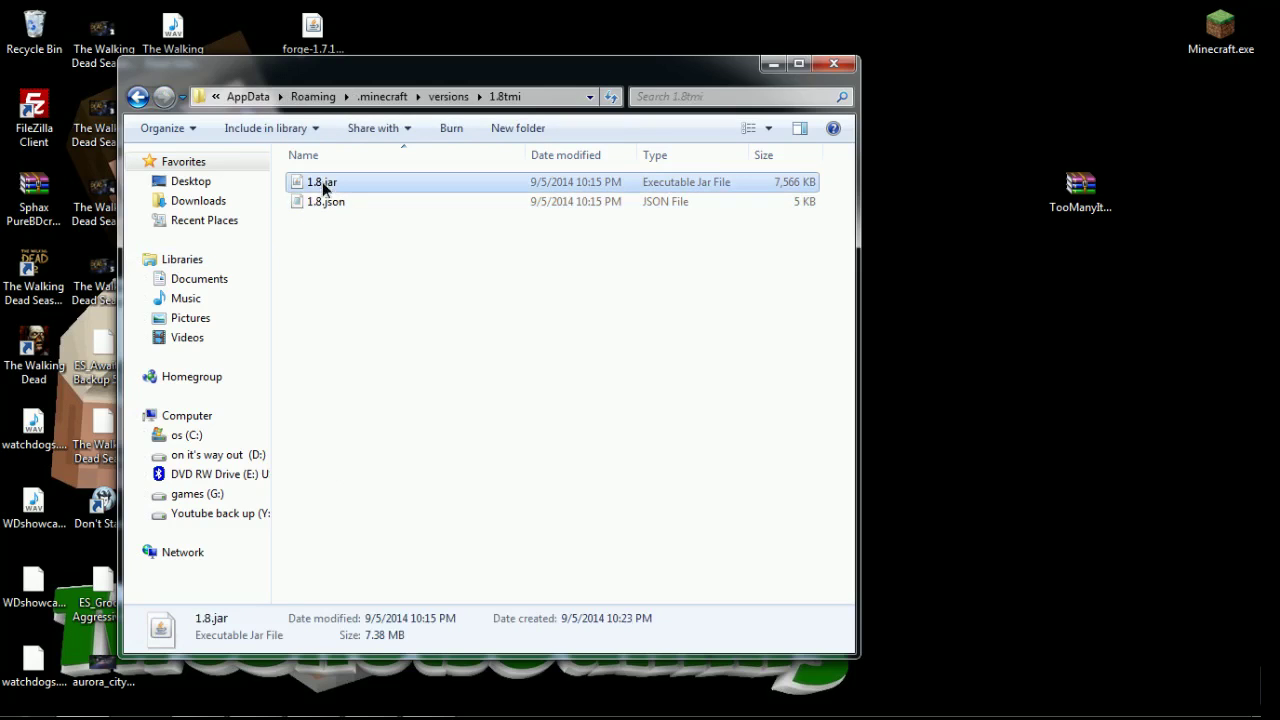
left_click(323, 186)
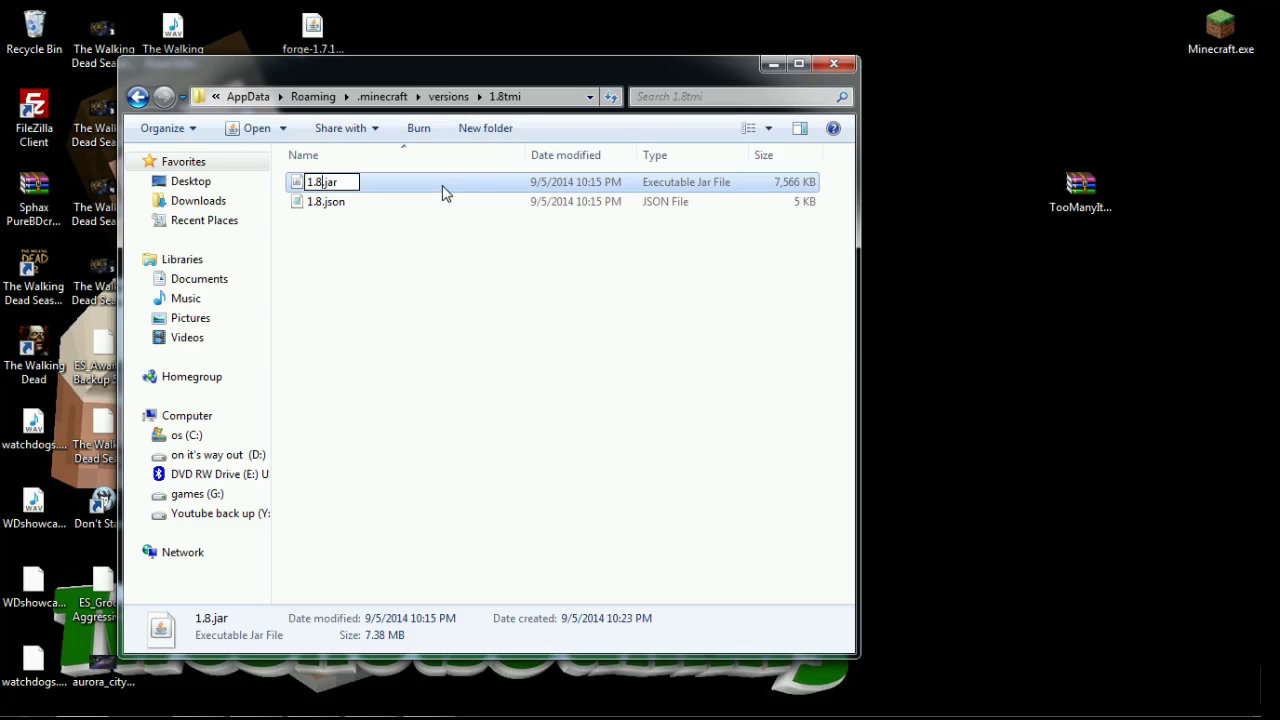
type("tmi")
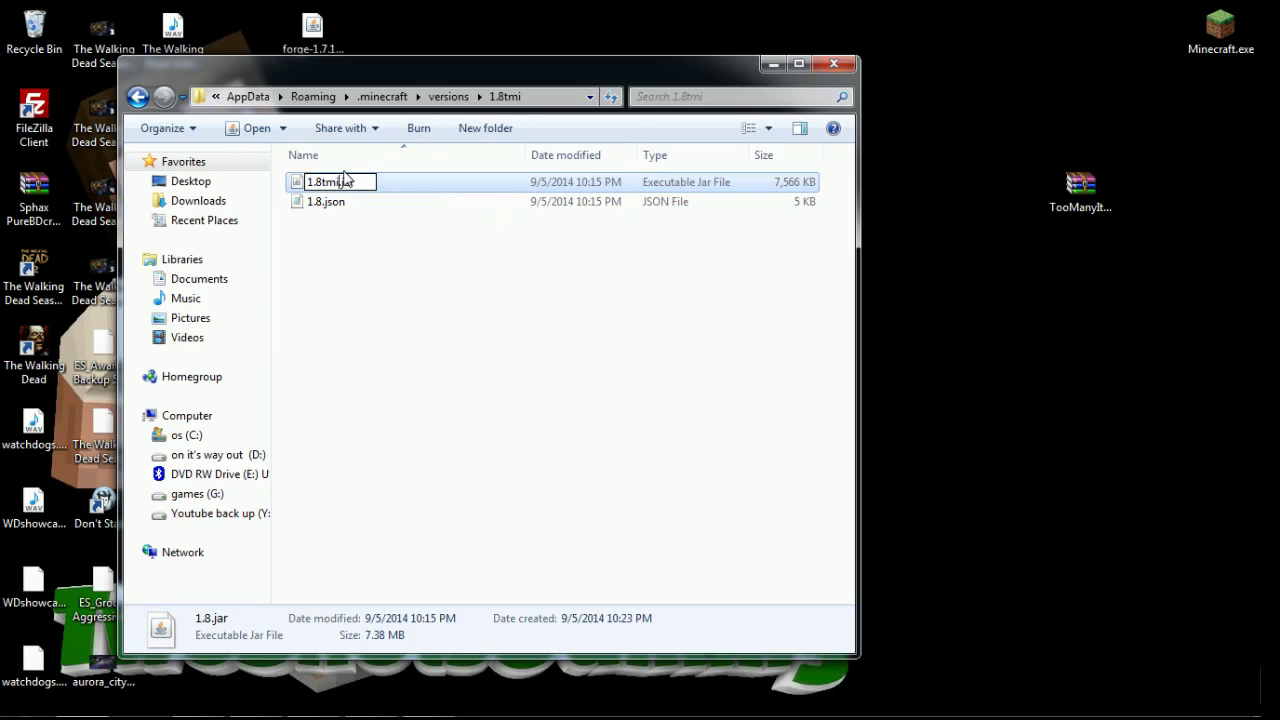
key("Return")
left_click(343, 251)
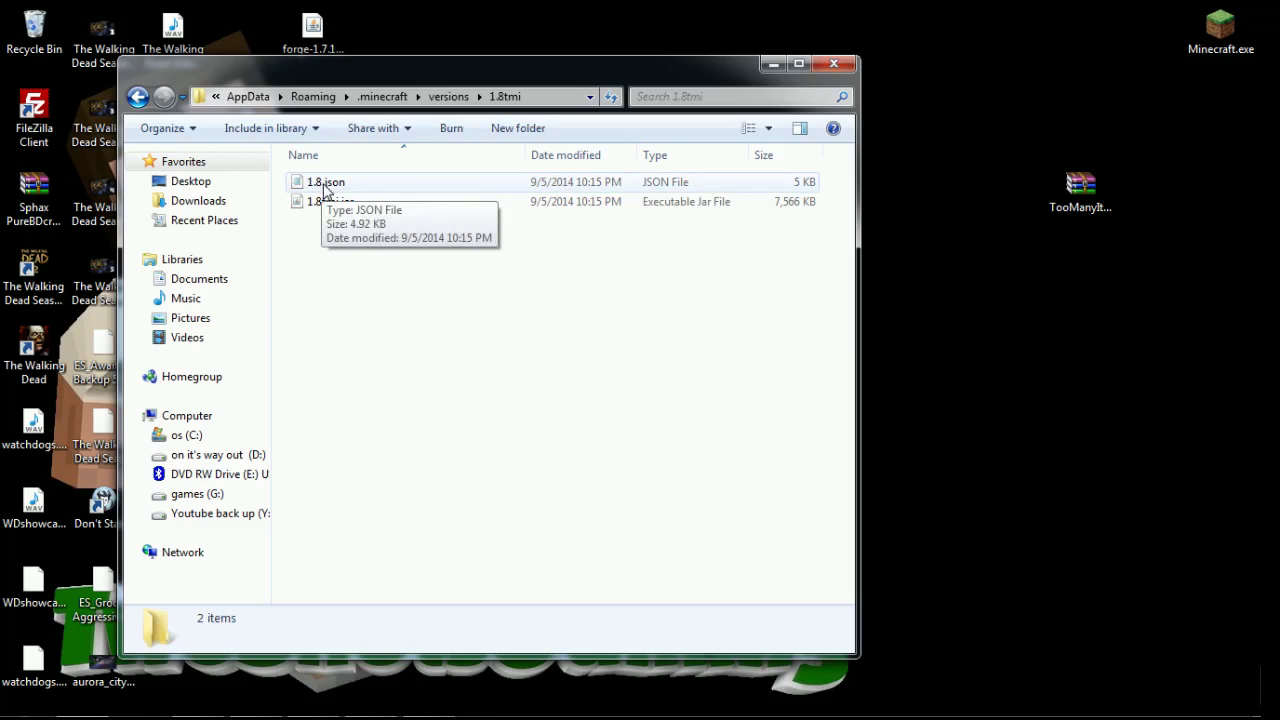
Rename the 1.8.json copy in the 1.8tmi folder as 1.8tmi.json.
left_click(324, 186)
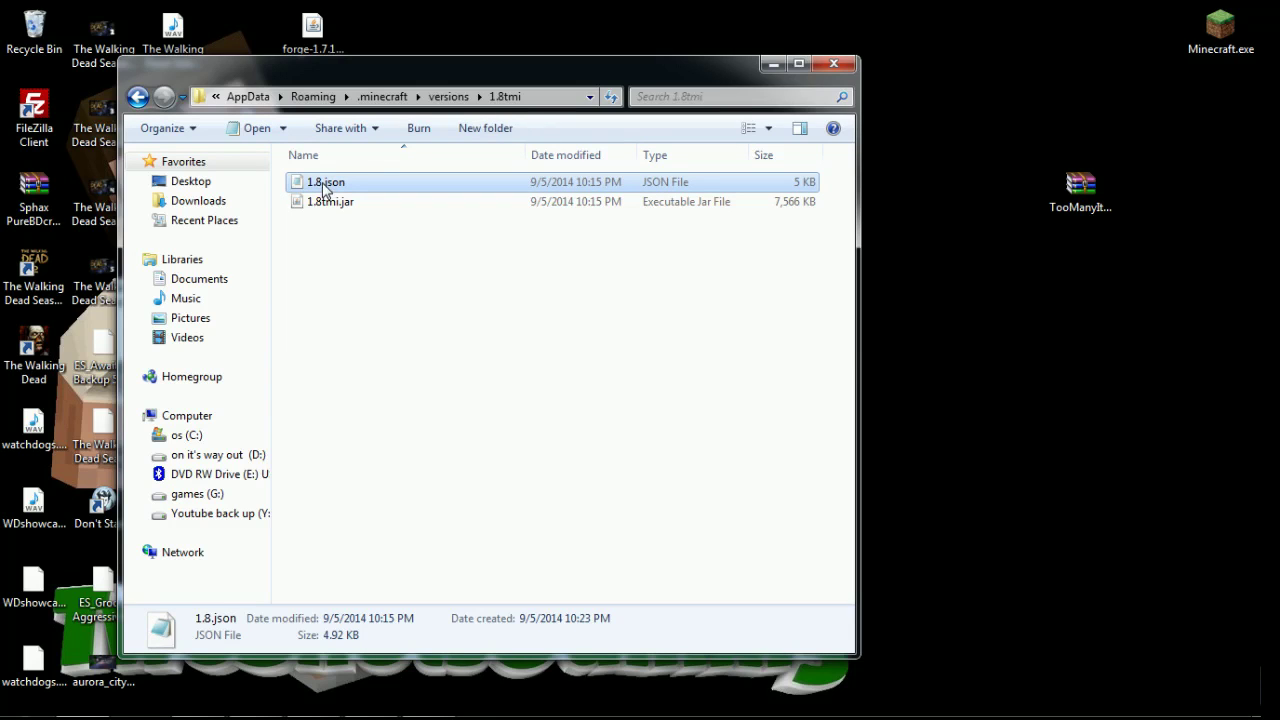
left_click(324, 186)
left_click(322, 182)
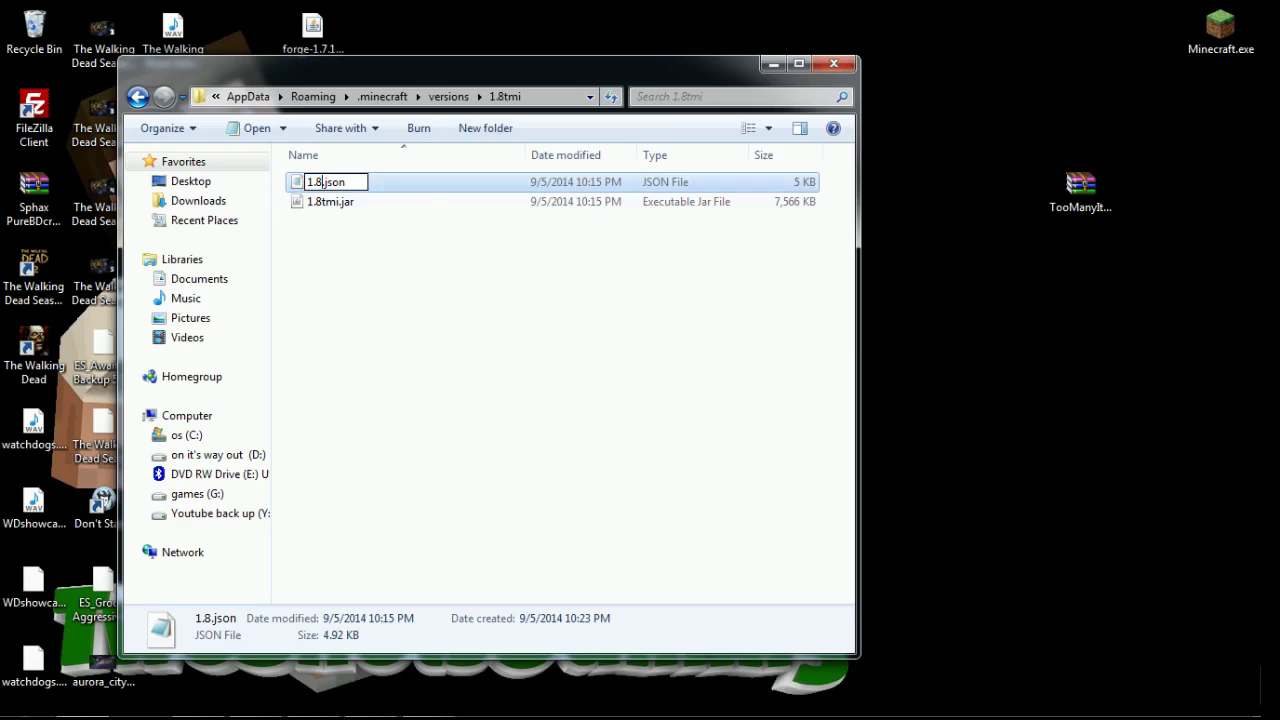
type("tmi")
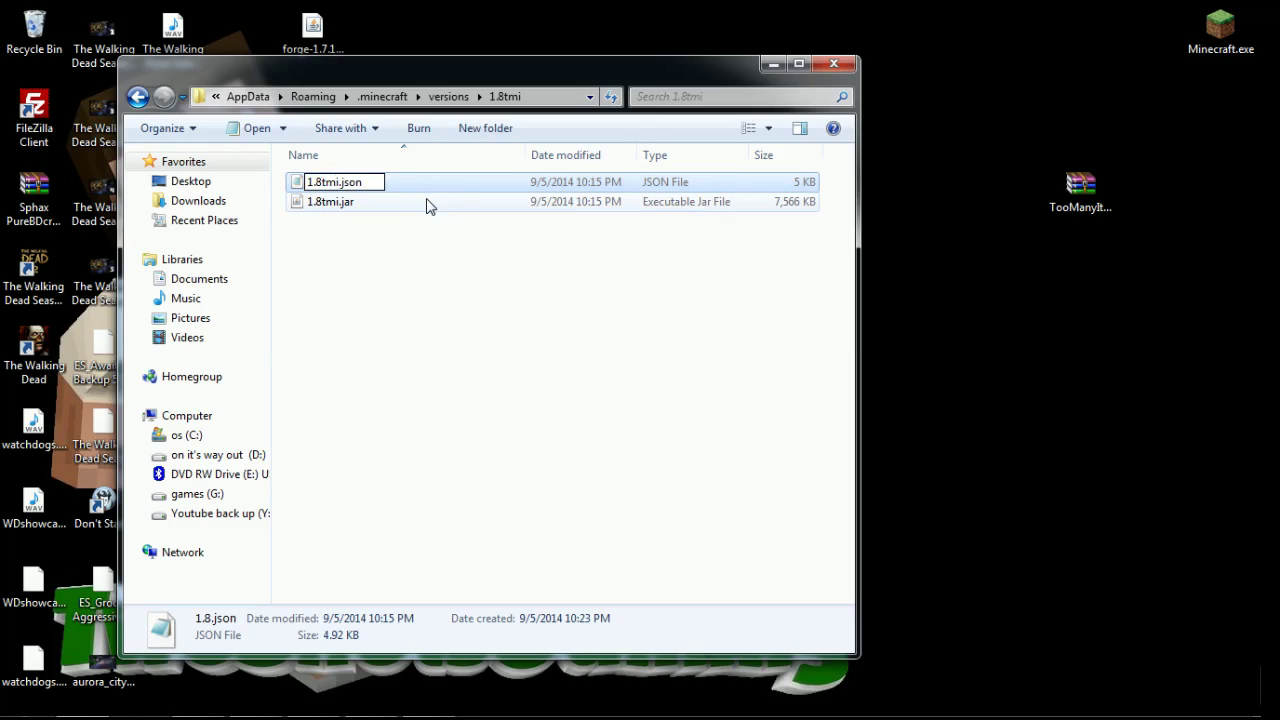
key("Return")
left_click(478, 289)
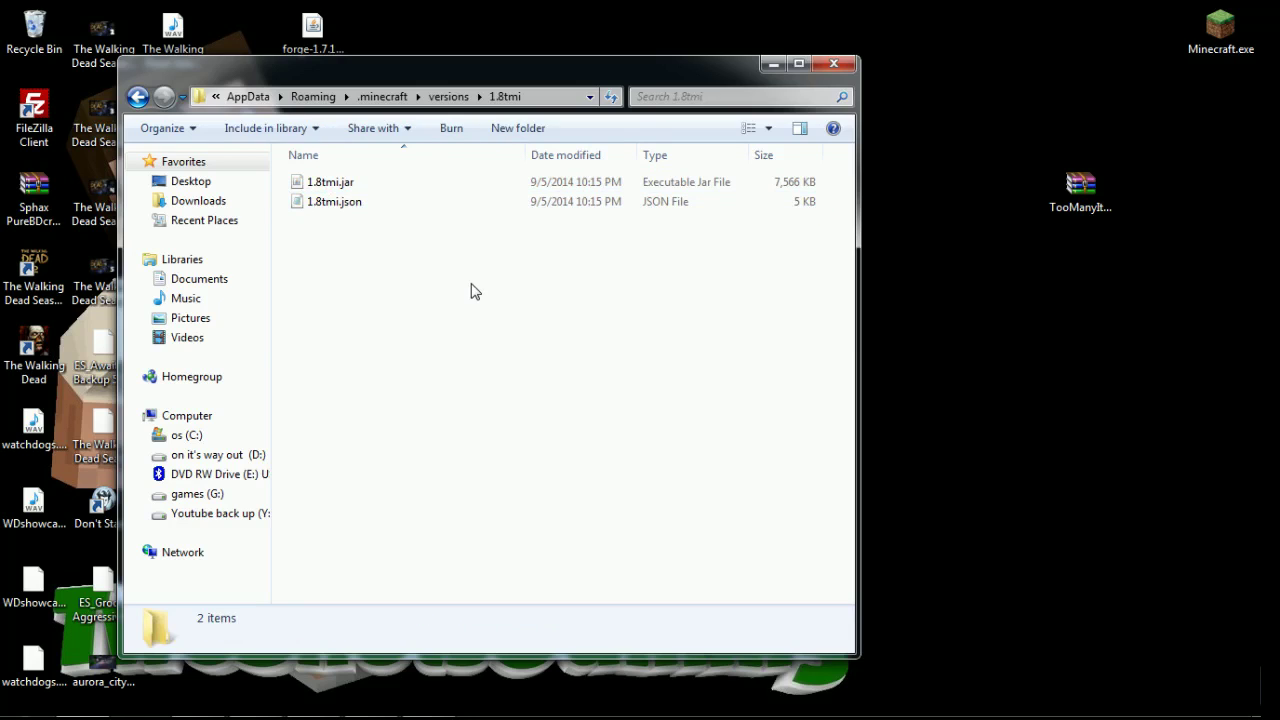
Open 1.8tmi.json with Notepad, chosen from the recommended programs.
left_click(362, 208)
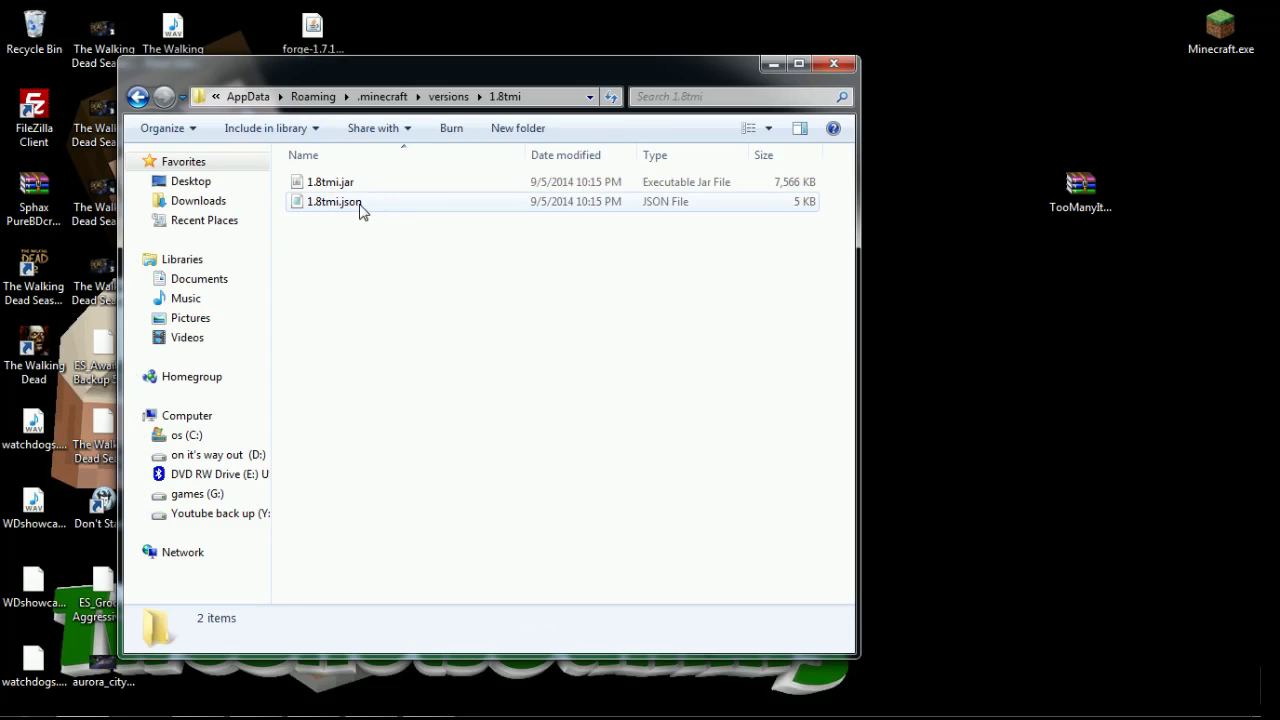
right_click(361, 208)
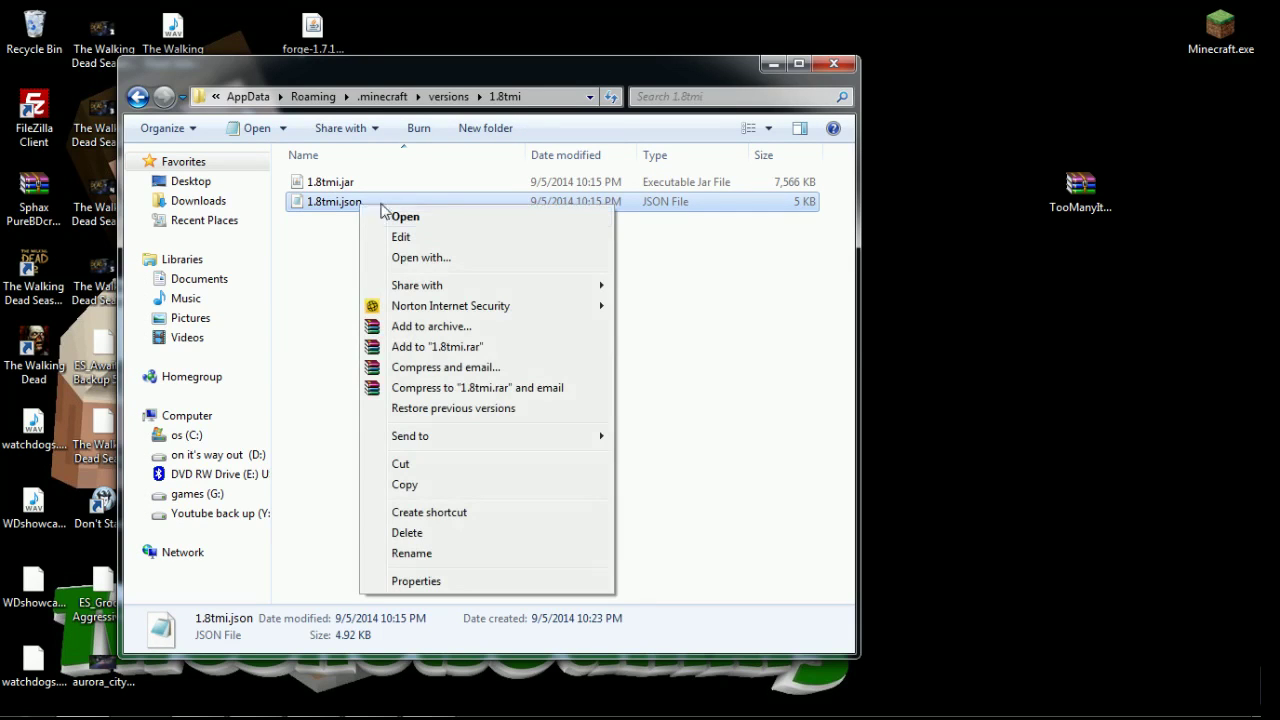
left_click(460, 262)
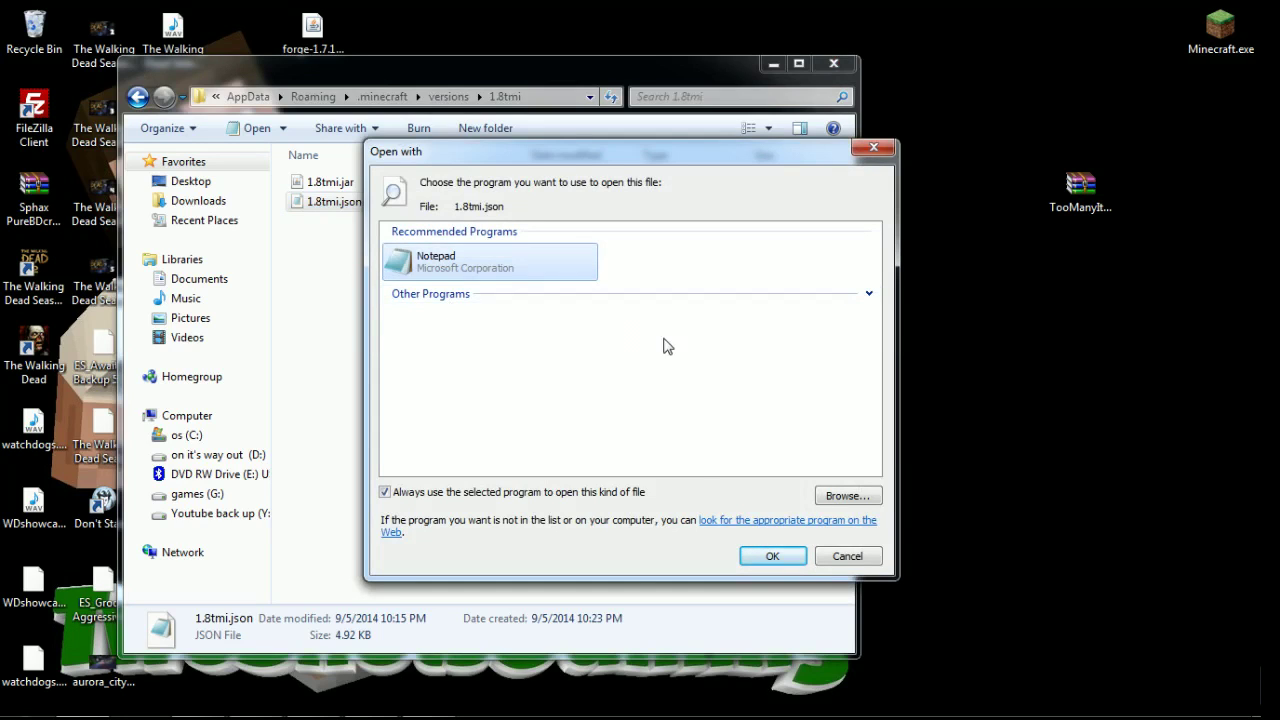
double_click(485, 256)
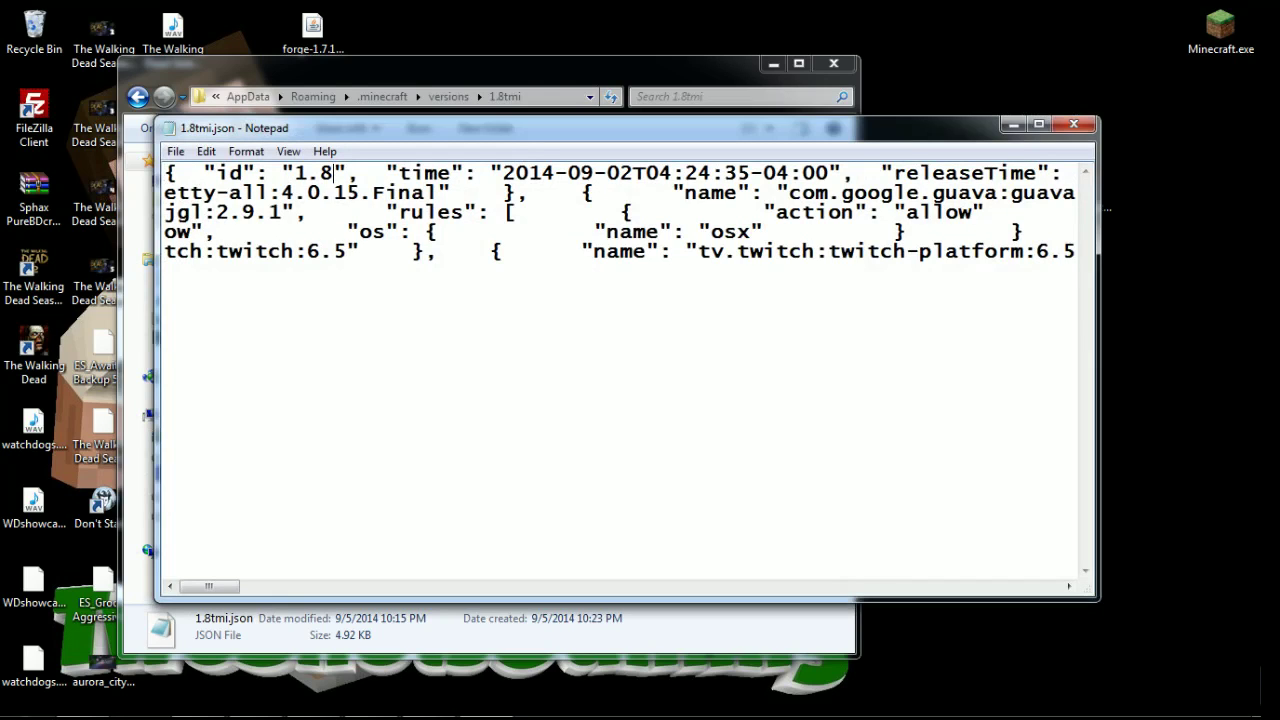
Change the id value in 1.8tmi.json to 1.8tmi, save the file and close it.
type("tmi")
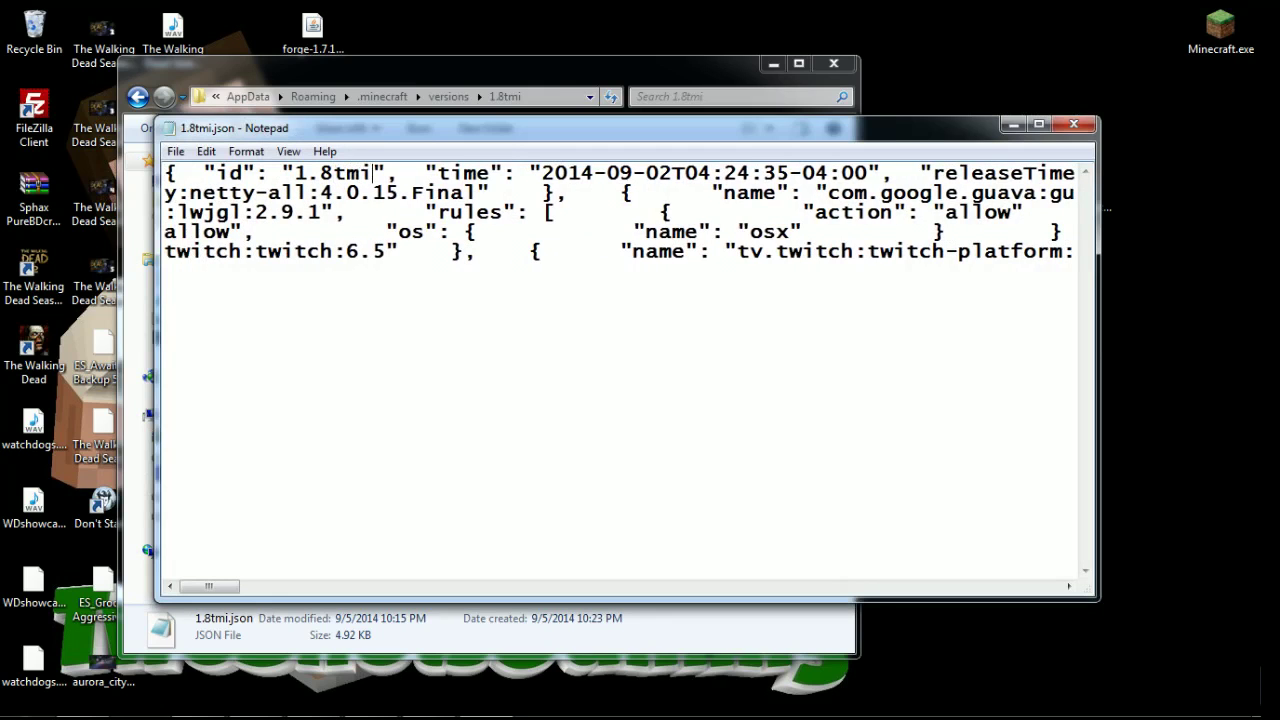
left_click(175, 151)
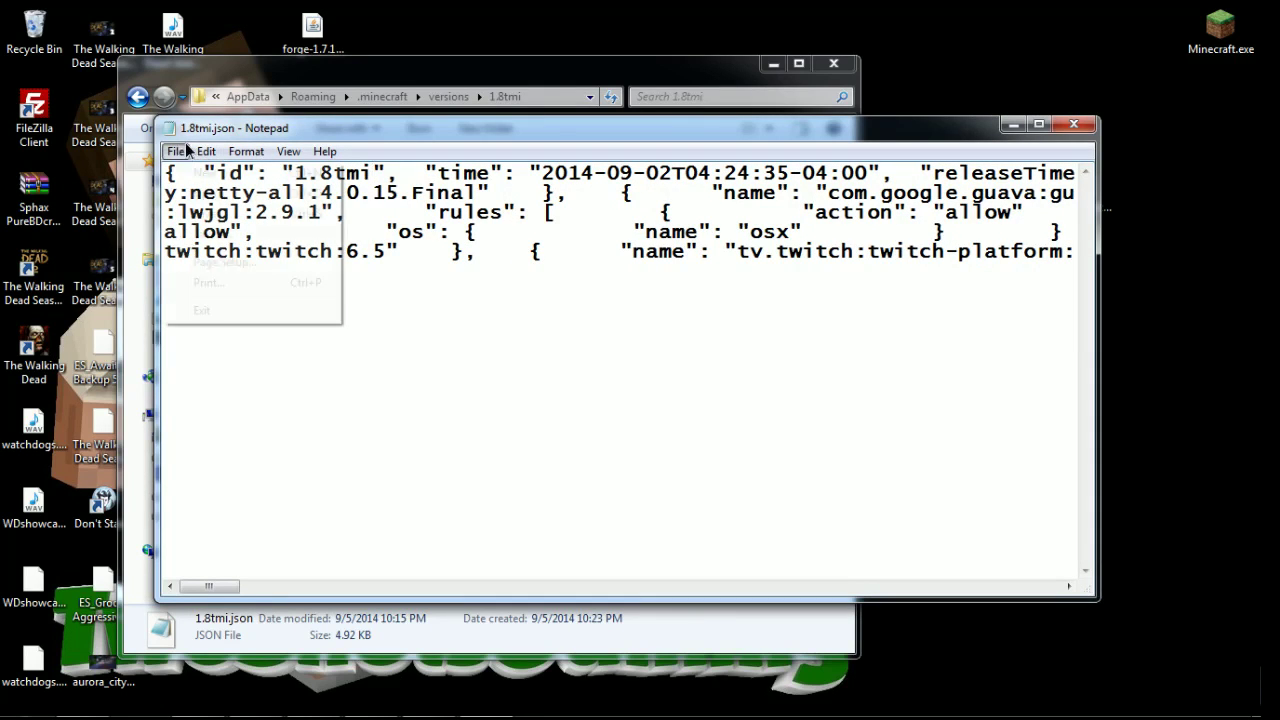
left_click(200, 215)
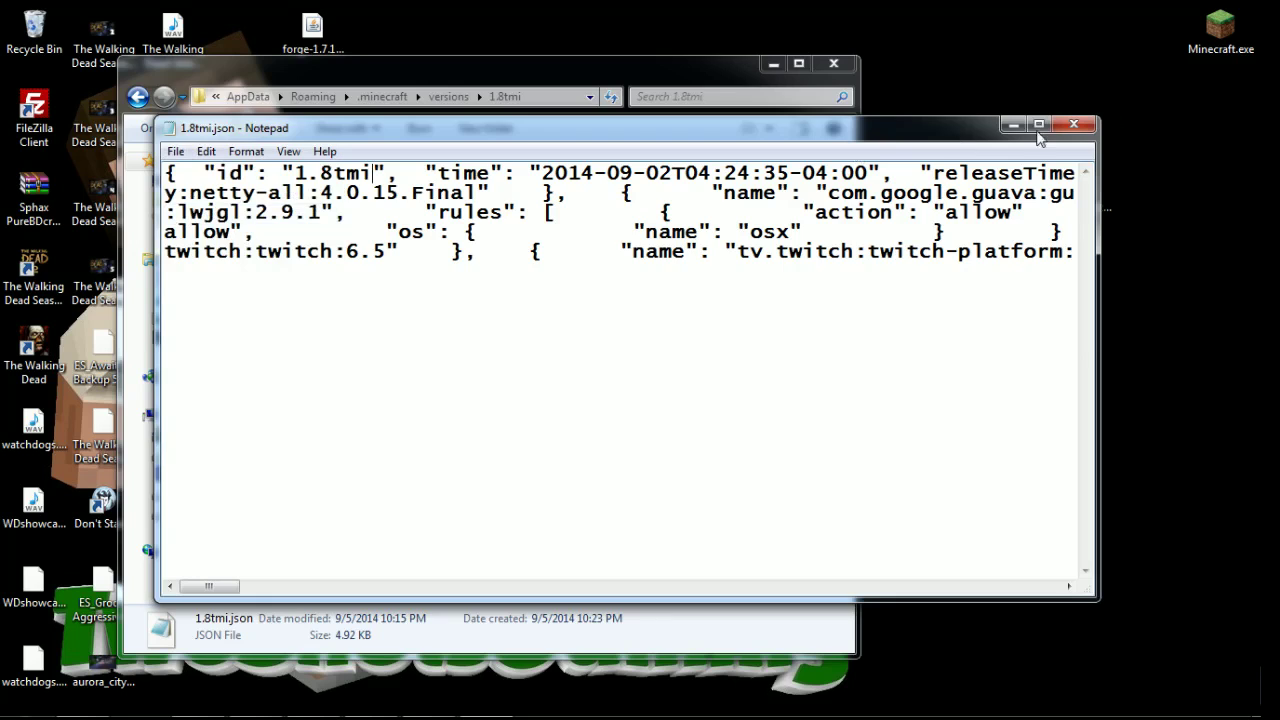
left_click(1074, 124)
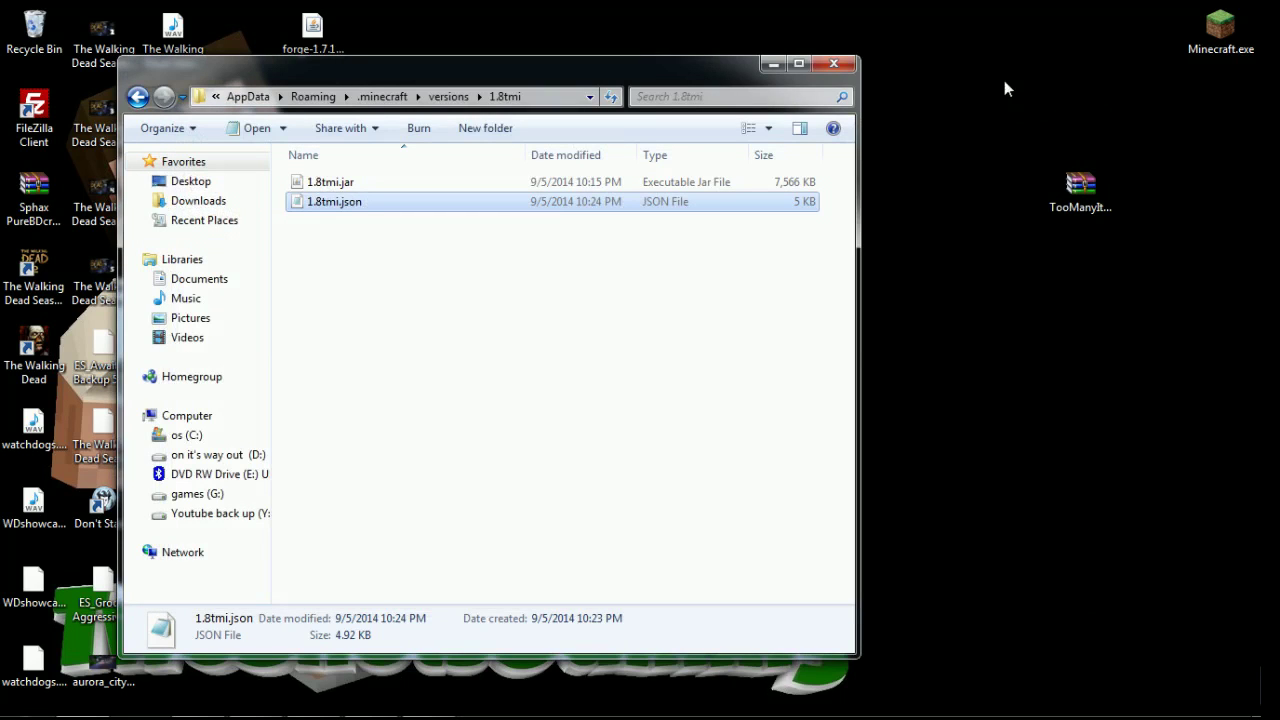
Open 1.8tmi.jar with WinRAR archiver, dismiss the advert window and move the archive window clear of the TooManyItems zip.
left_click(343, 294)
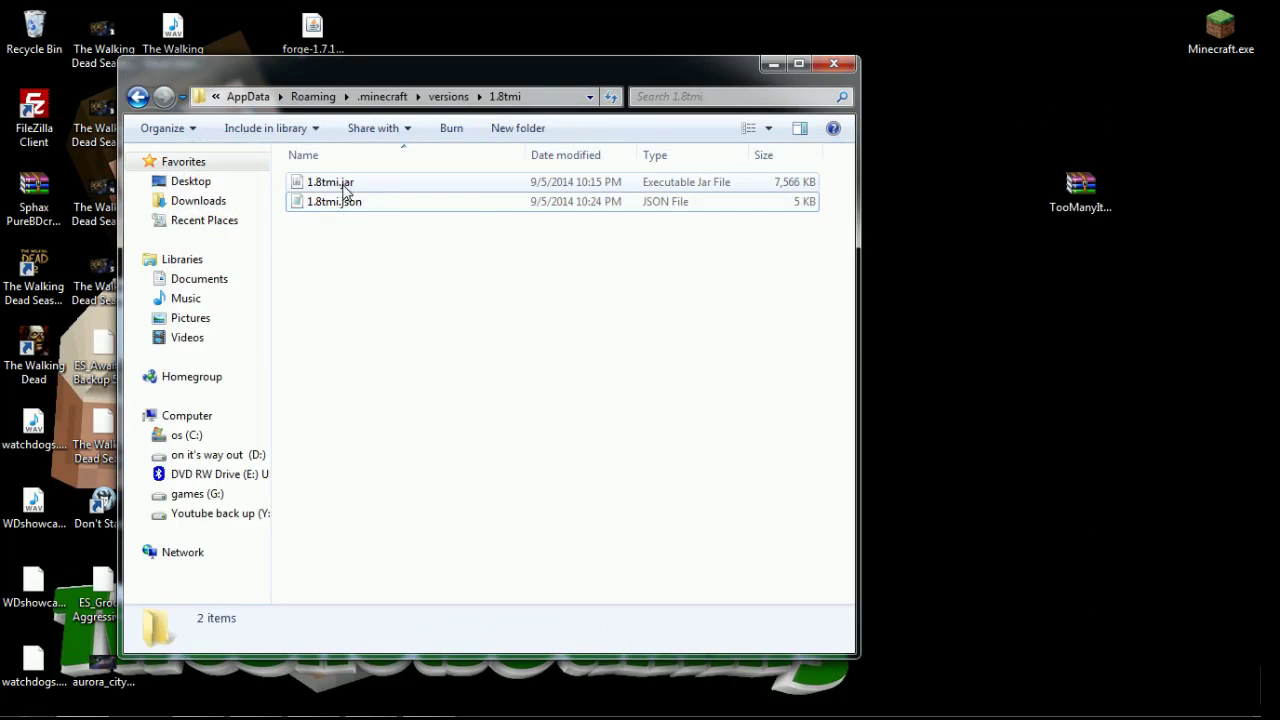
left_click(345, 190)
right_click(346, 189)
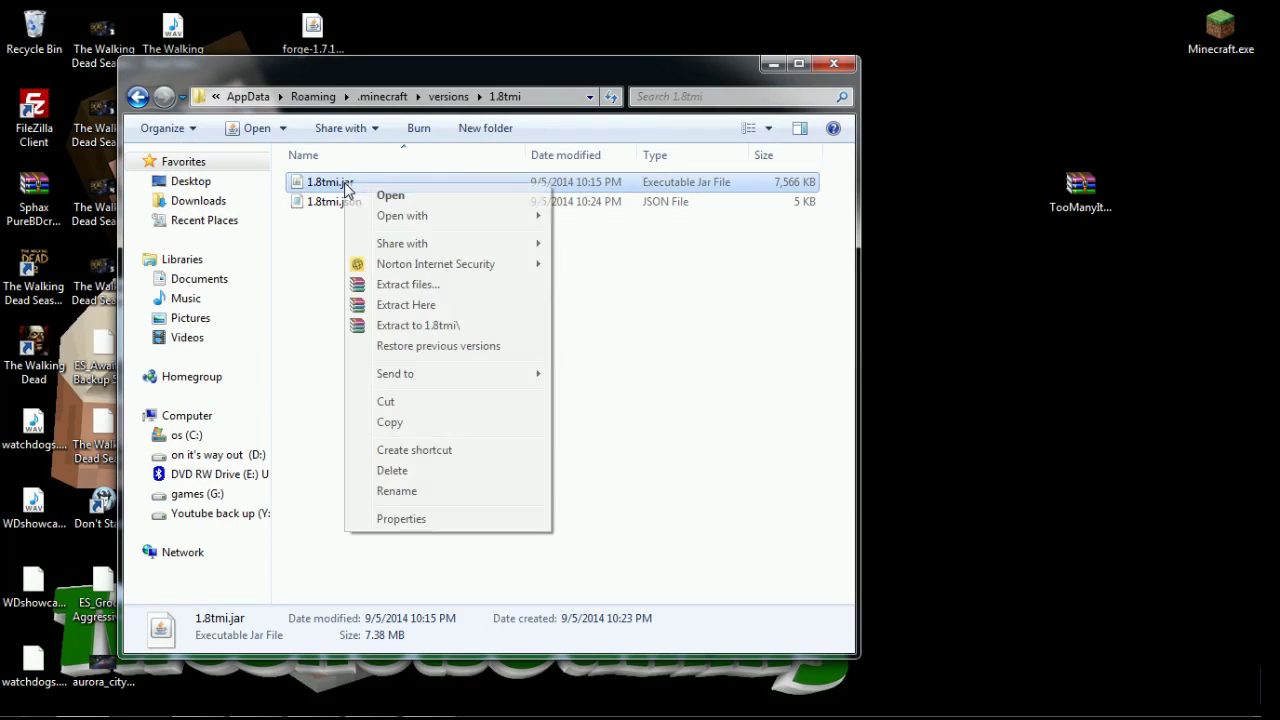
mouse_move(543, 217)
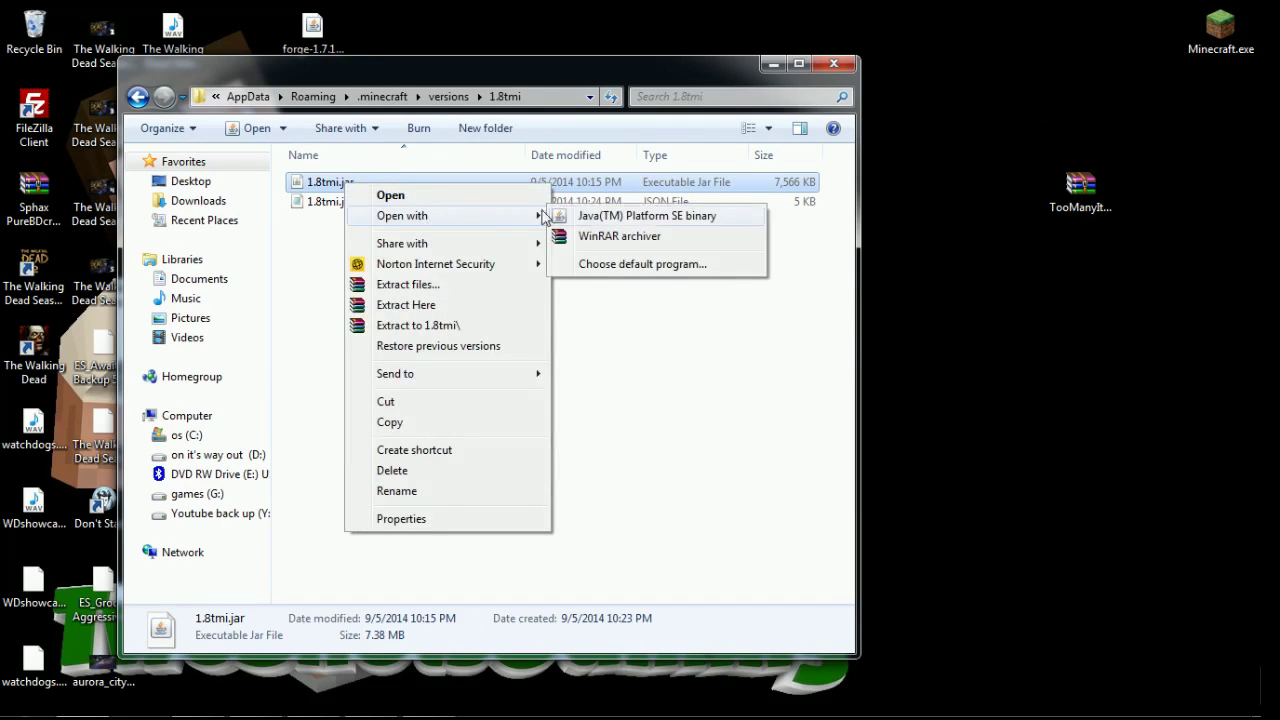
left_click(612, 240)
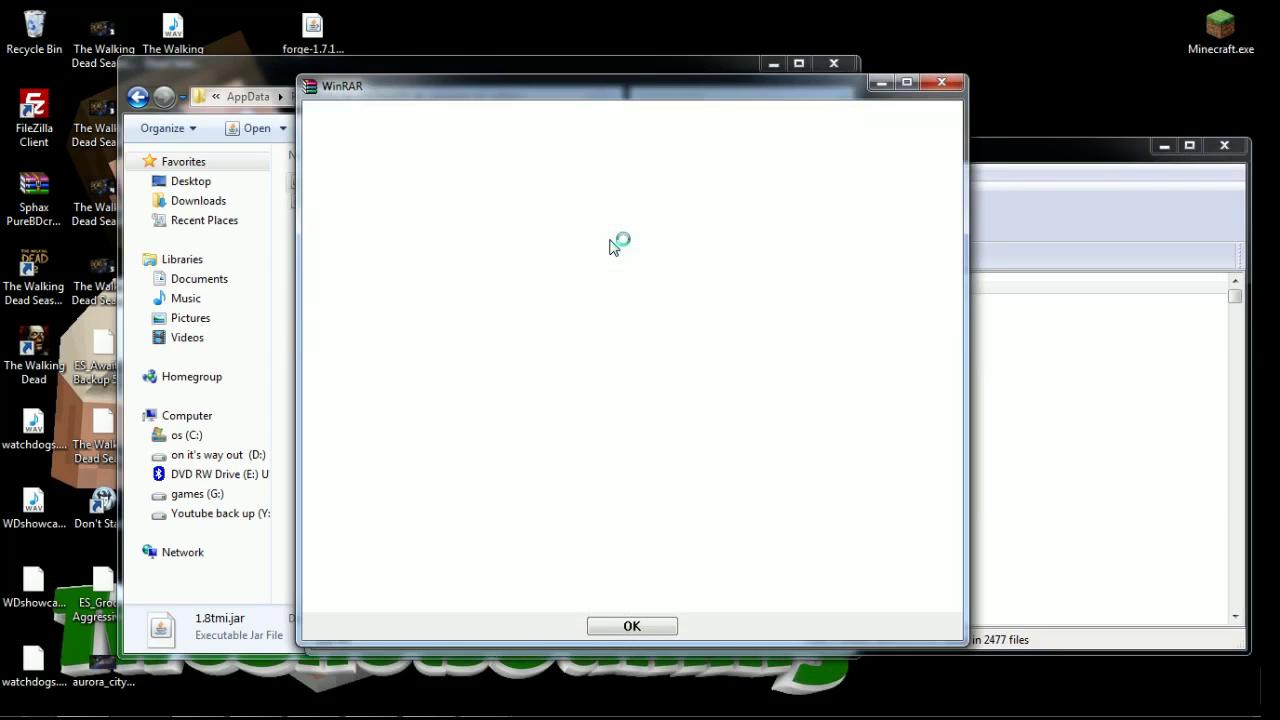
left_click(941, 83)
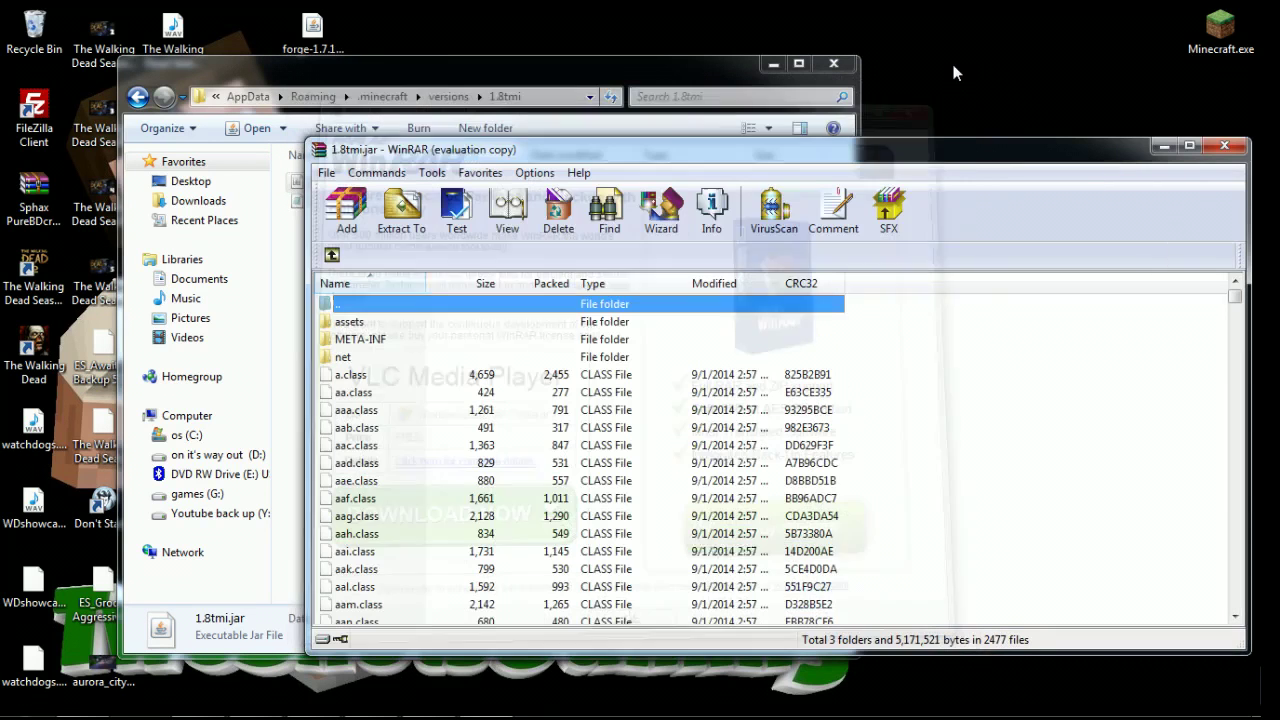
left_click_drag(806, 160, 631, 60)
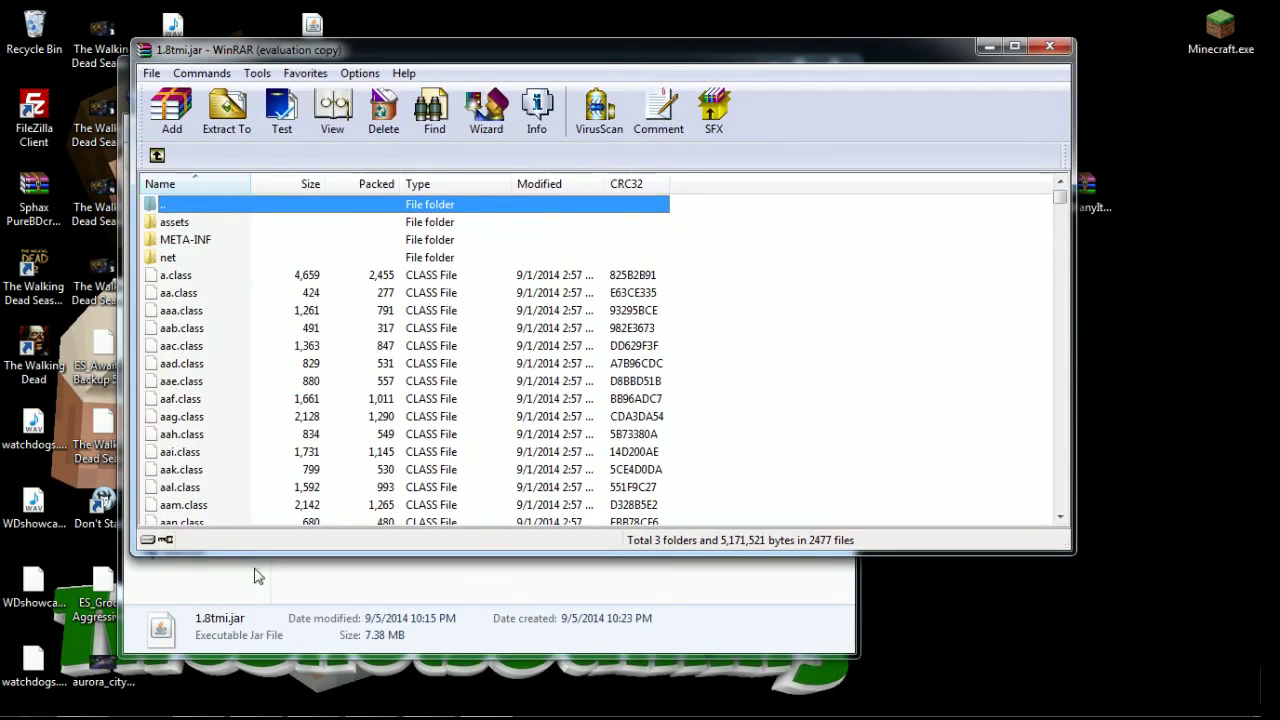
Delete the META-INF folder from the 1.8tmi.jar archive and confirm the deletion.
left_click(201, 244)
right_click(201, 244)
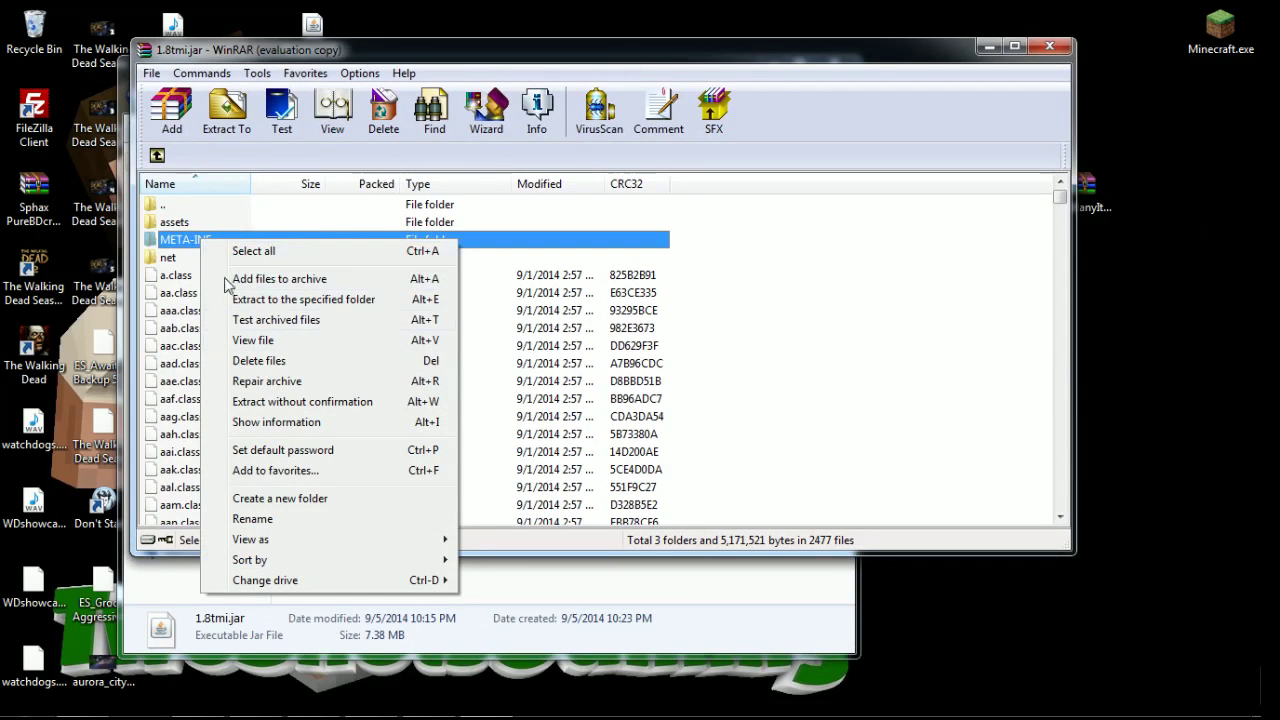
left_click(263, 361)
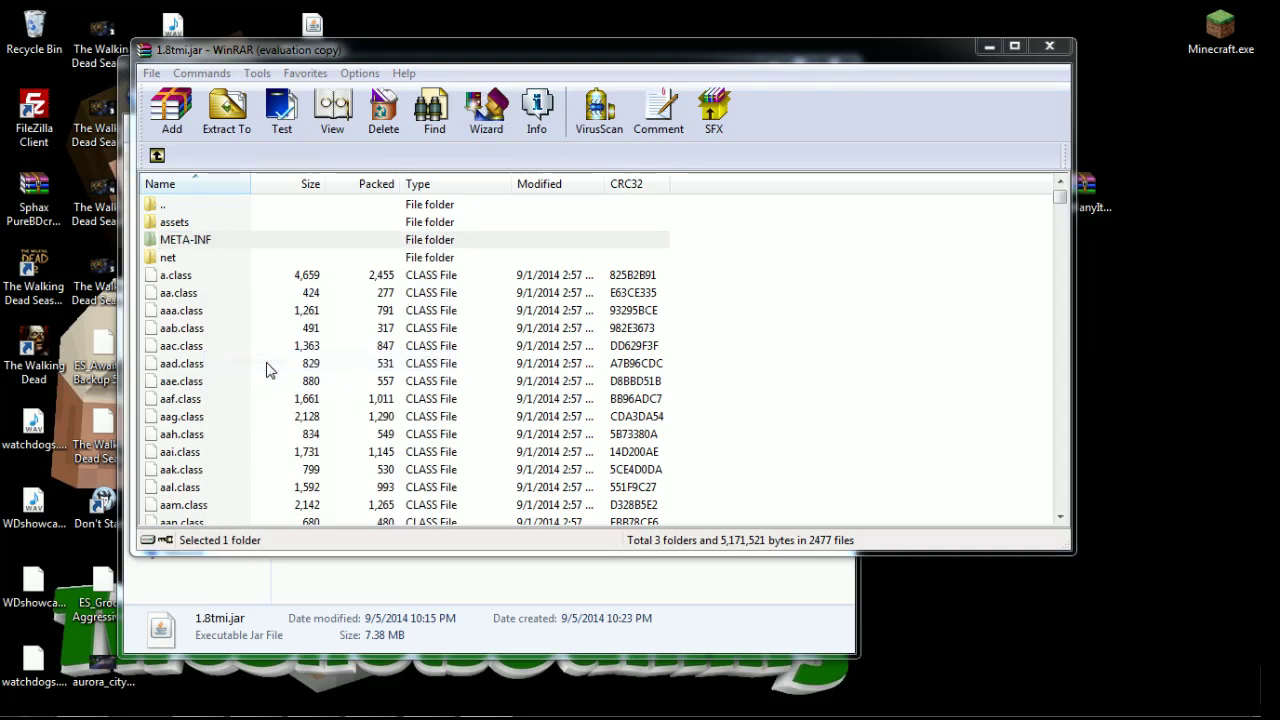
left_click(670, 440)
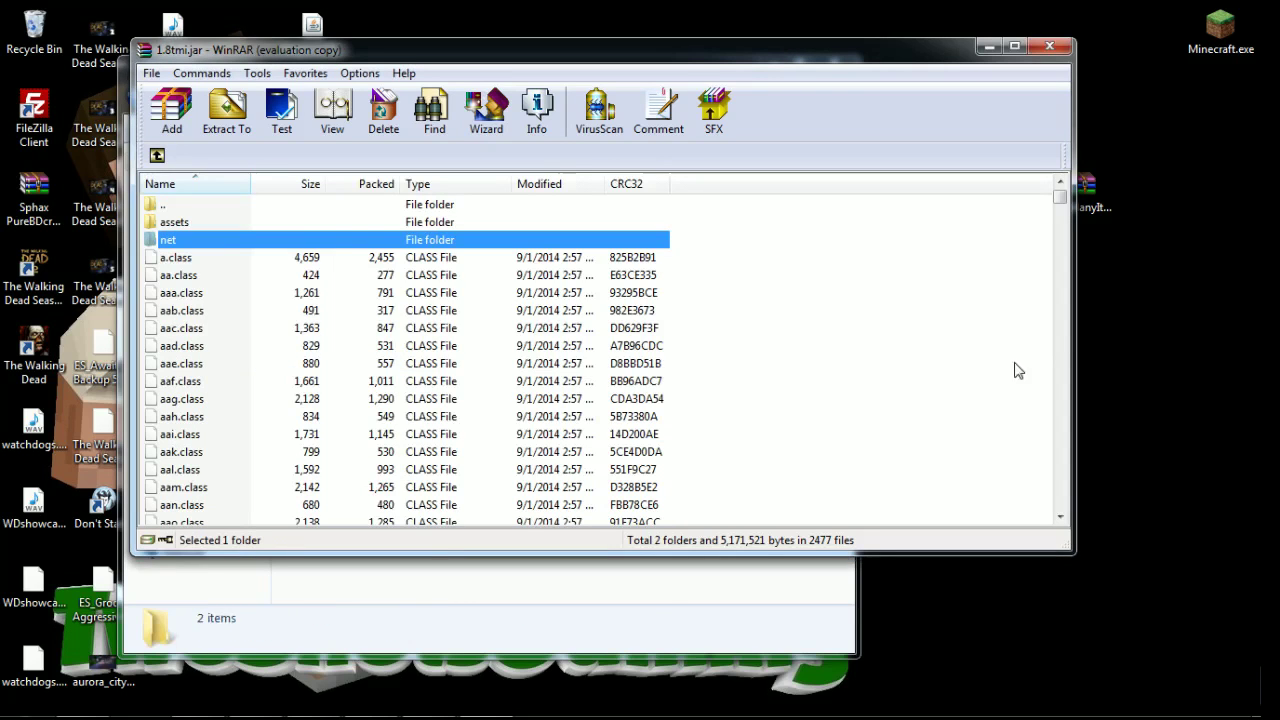
Open TooManyItems2014_09_05_1.8.zip from the desktop with WinRAR archiver and place its window beside the 1.8tmi.jar archive.
left_click(1208, 258)
left_click_drag(1092, 200, 1135, 195)
left_click(1183, 249)
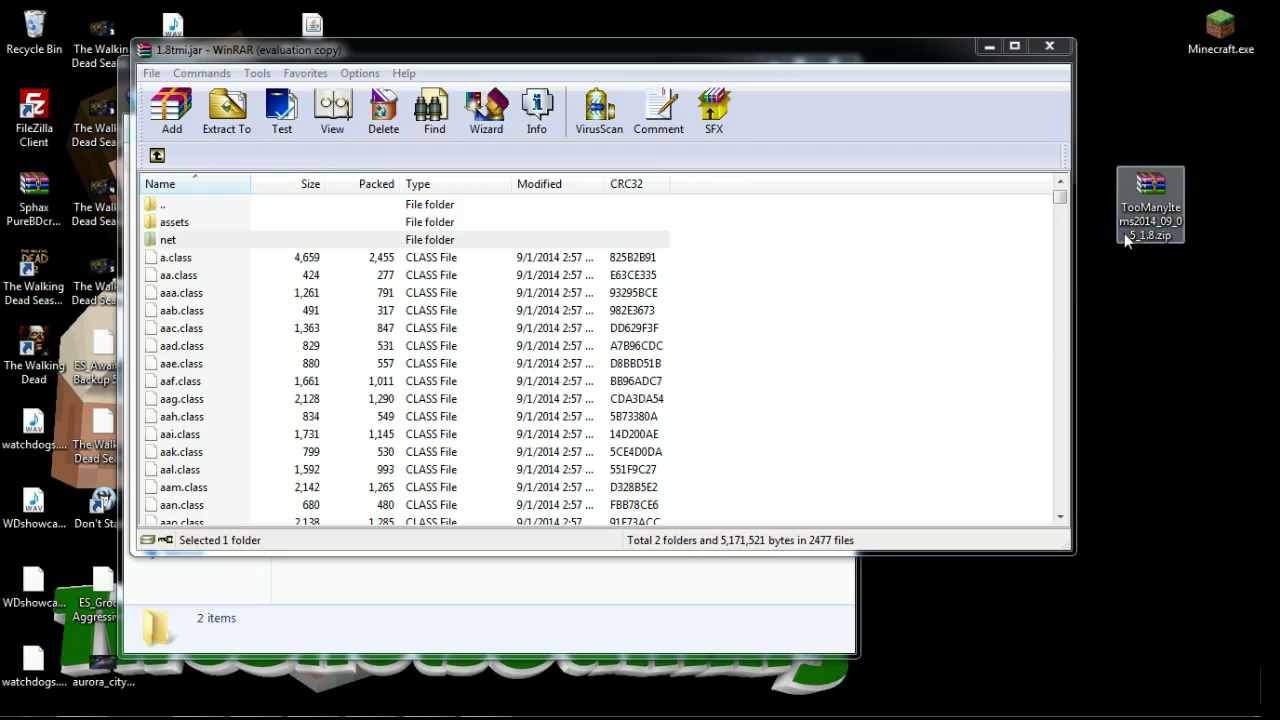
right_click(1155, 190)
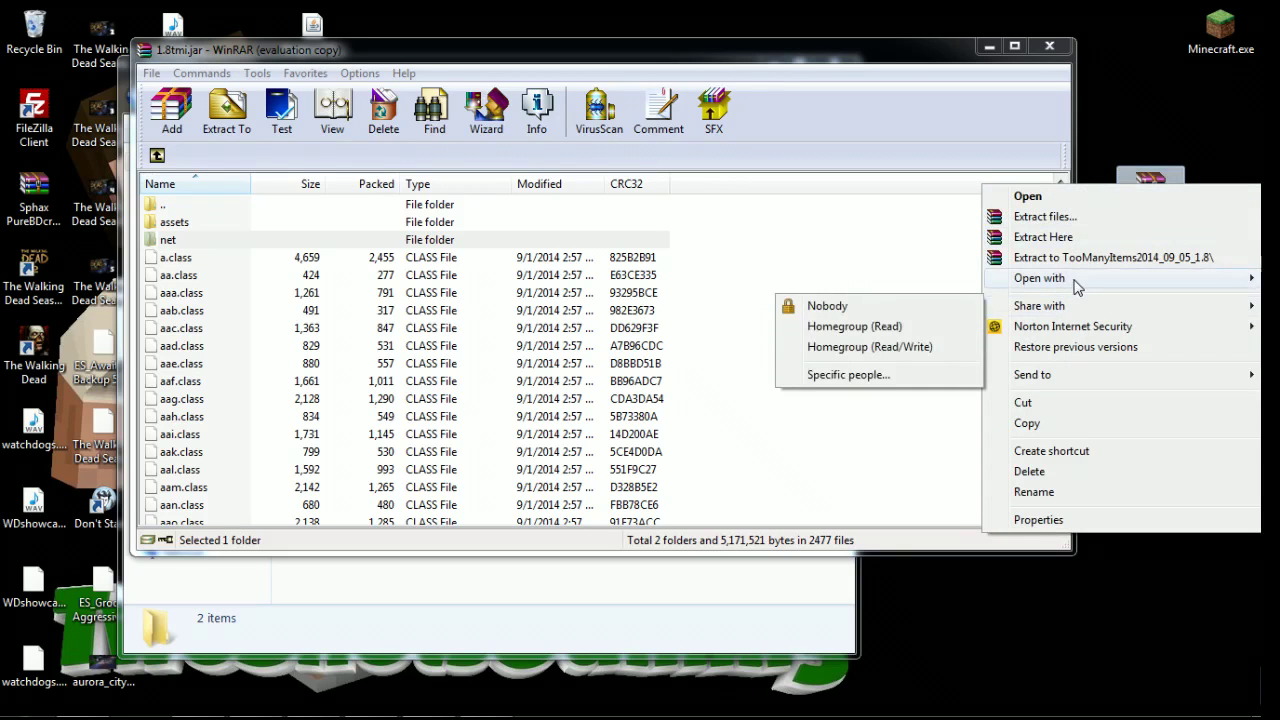
mouse_move(1072, 280)
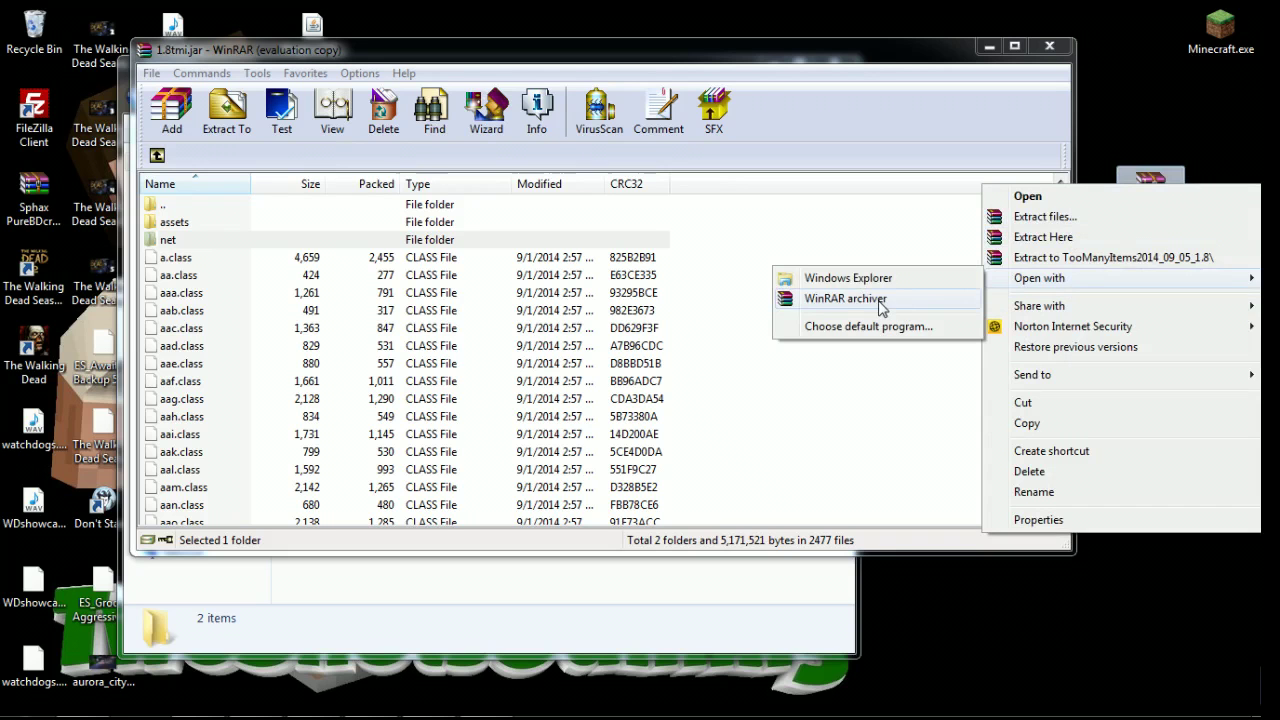
left_click(845, 299)
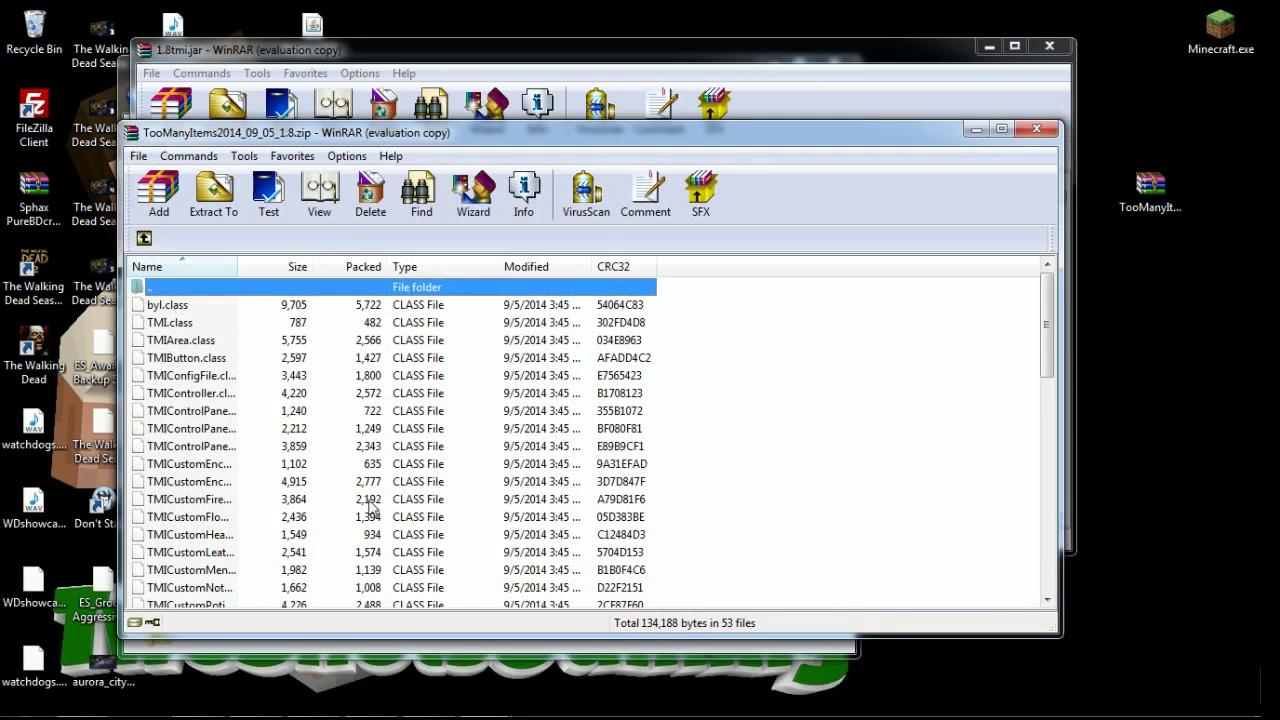
left_click(741, 310)
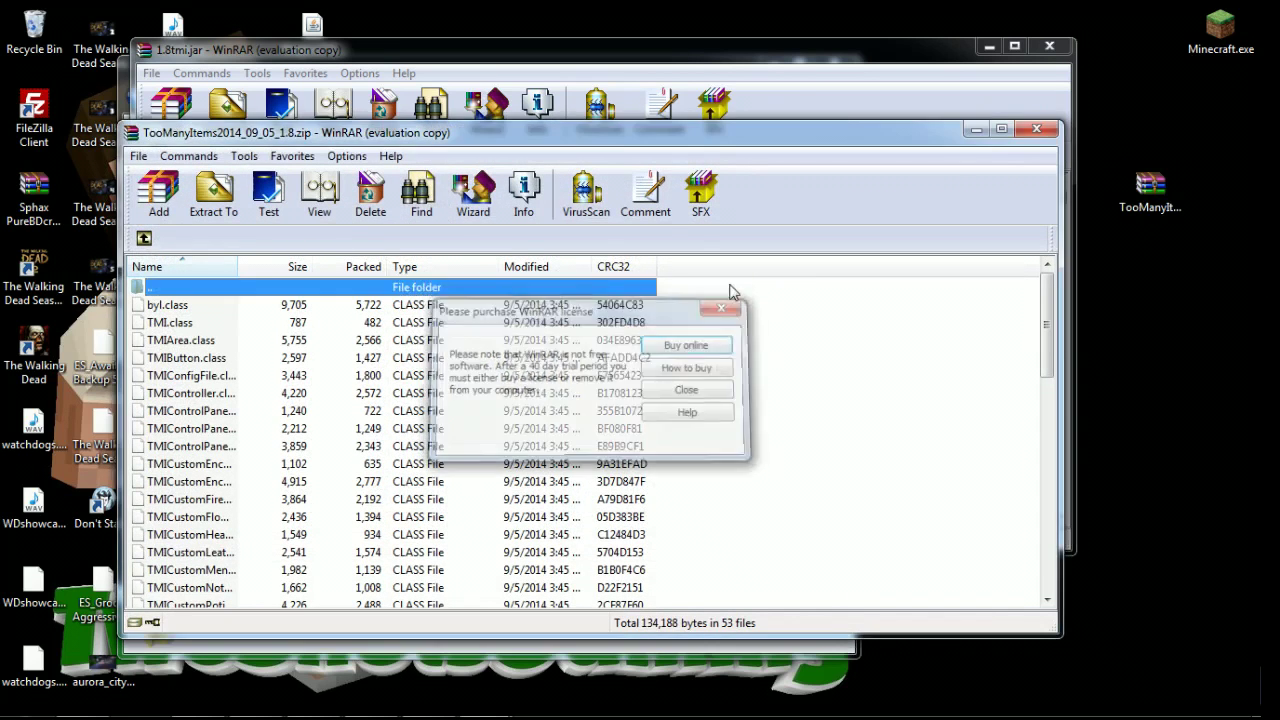
left_click_drag(606, 144, 1162, 108)
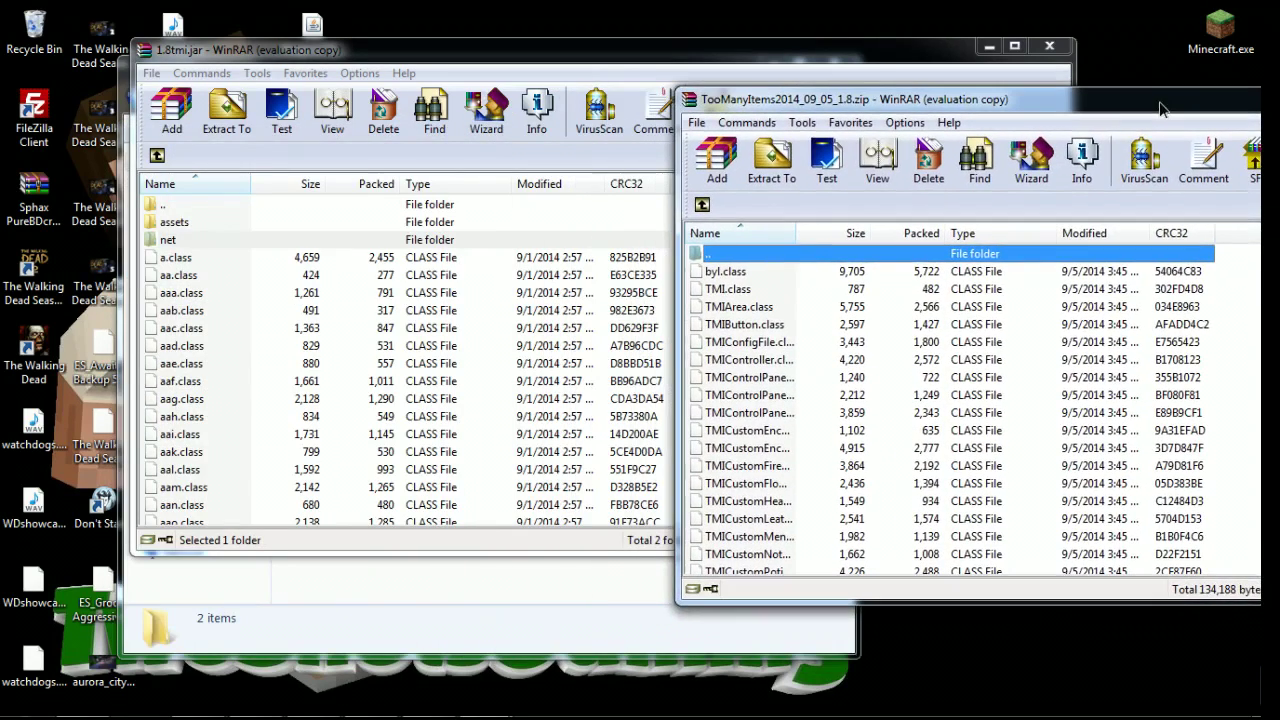
Add all files from the TooManyItems zip to the 1.8tmi.jar archive, using the Add and replace files update mode.
left_click(720, 280)
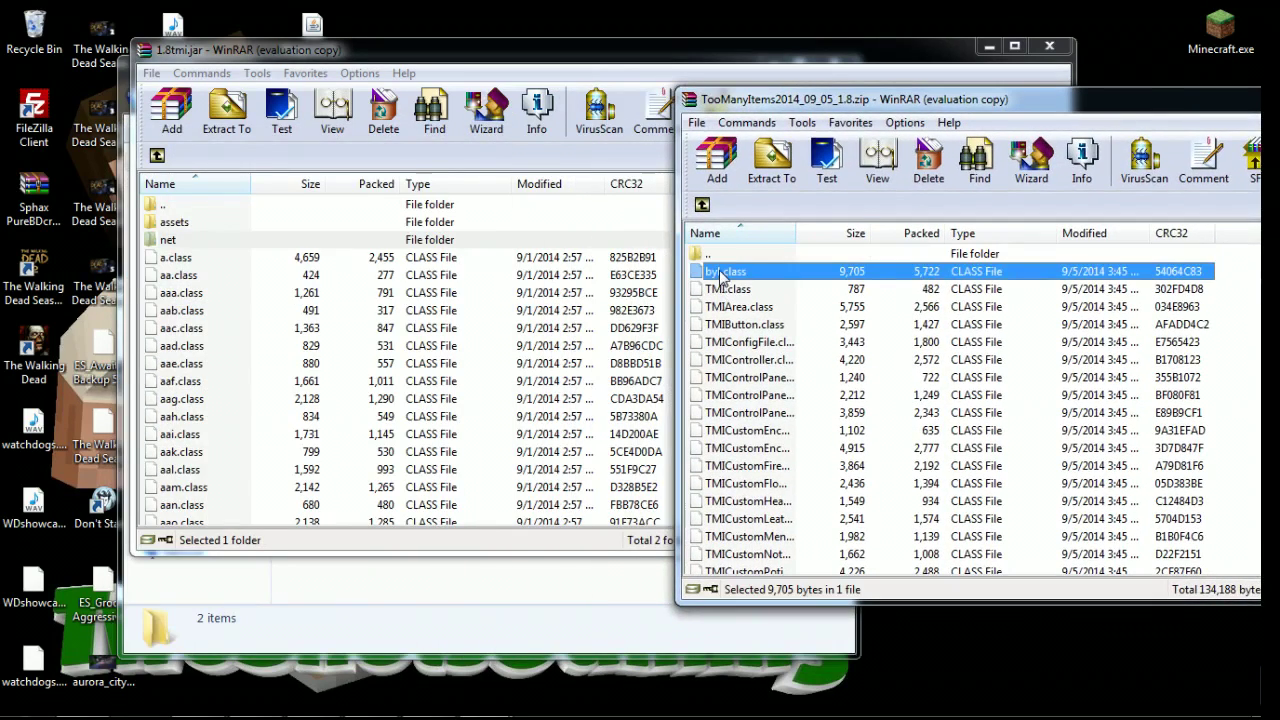
key("ctrl+a")
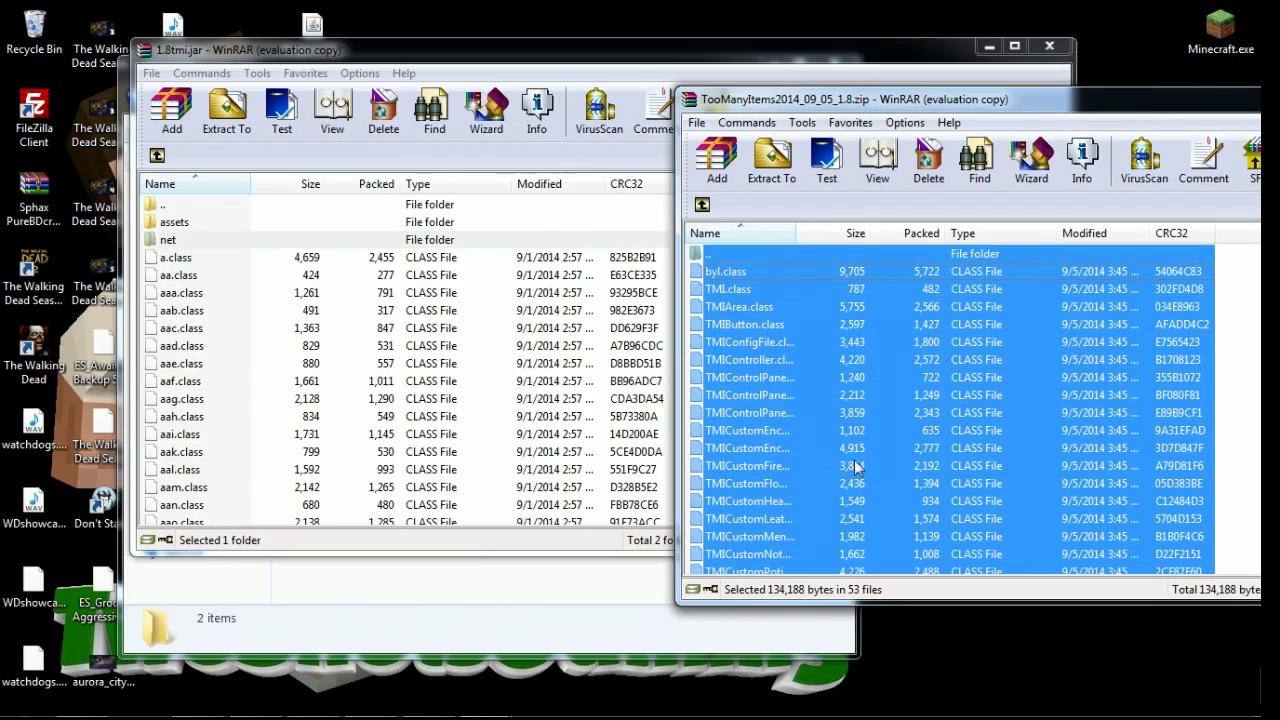
left_click_drag(760, 447, 345, 468)
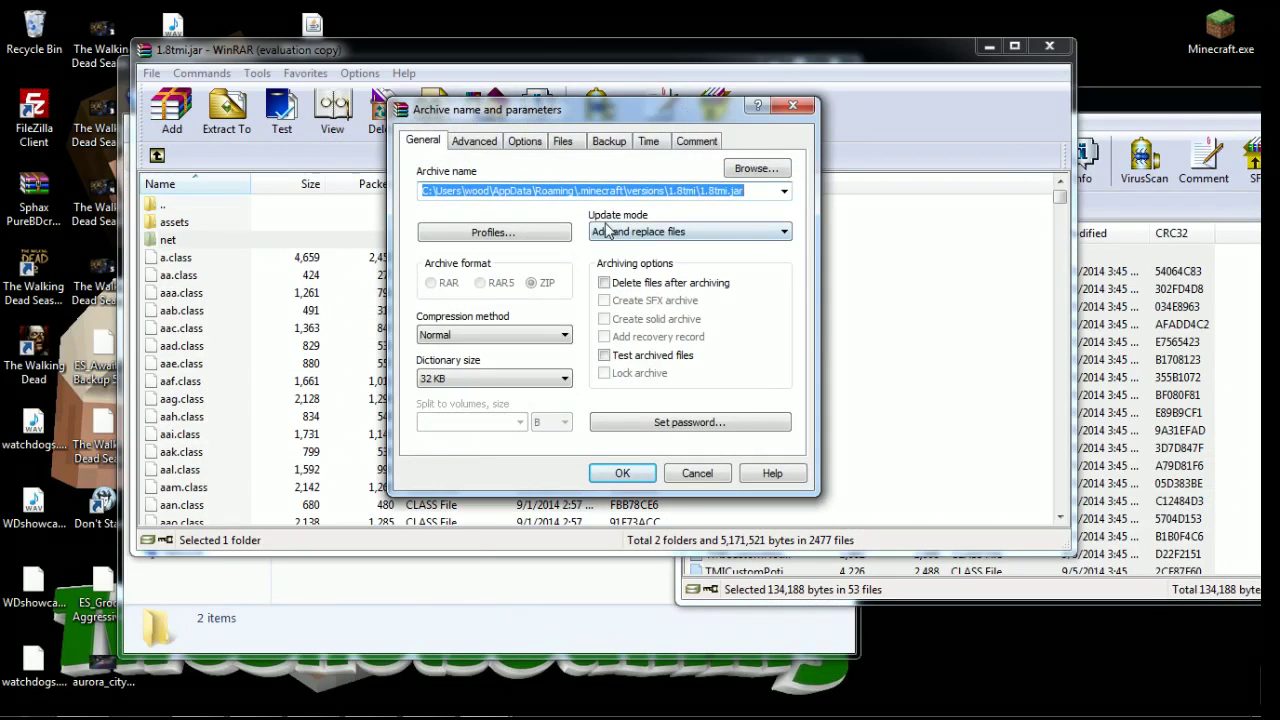
left_click(614, 477)
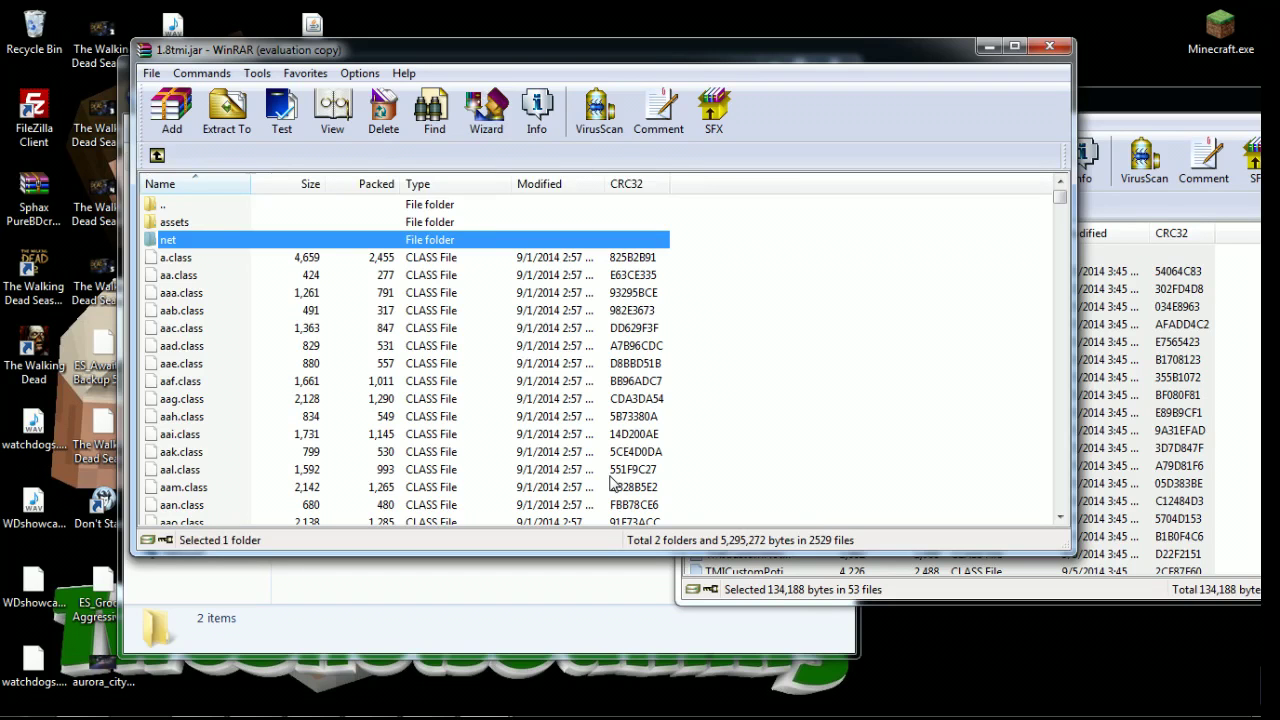
Close the 1.8tmi.jar archive, the 1.8tmi folder window and the TooManyItems zip archive.
left_click(1049, 46)
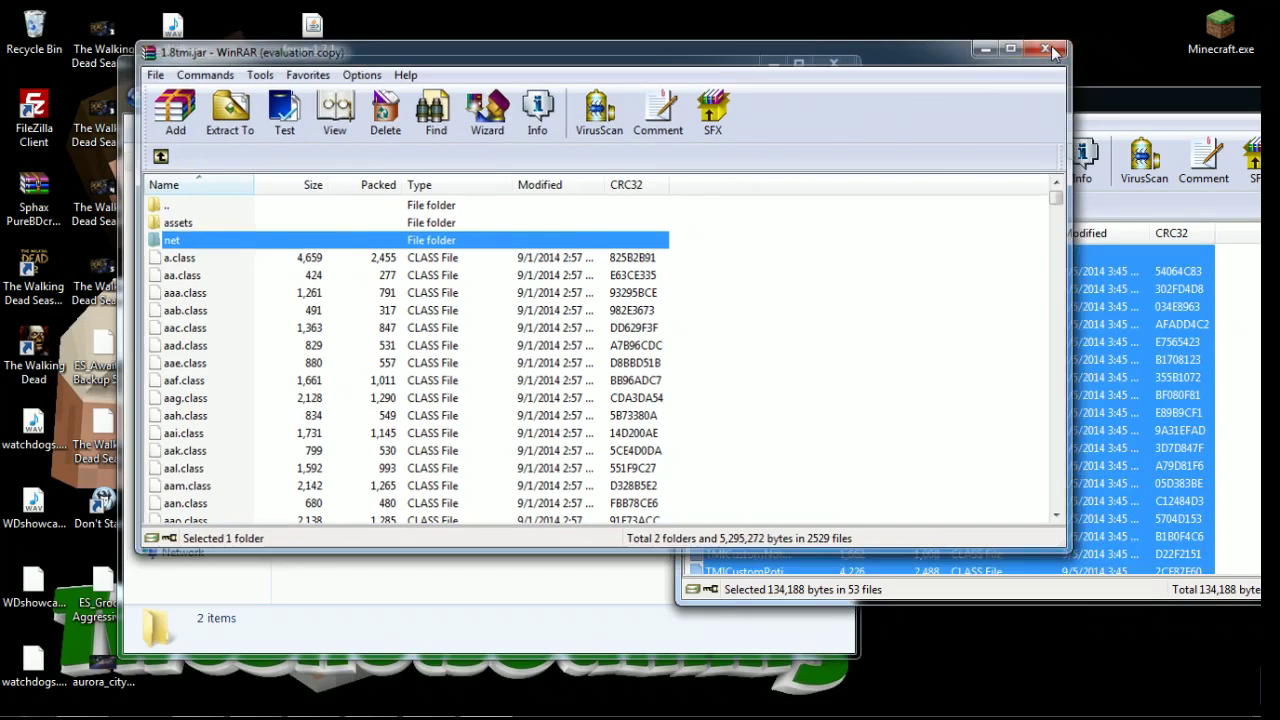
left_click_drag(1110, 103, 685, 154)
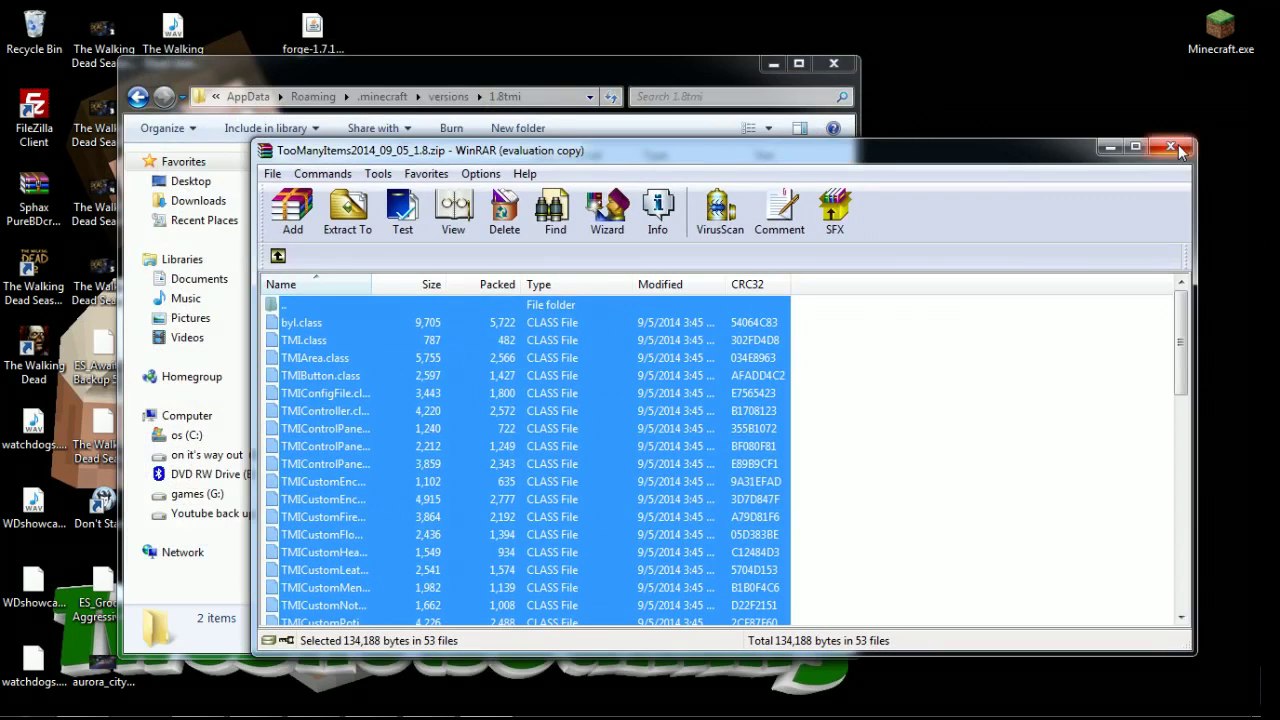
left_click(831, 66)
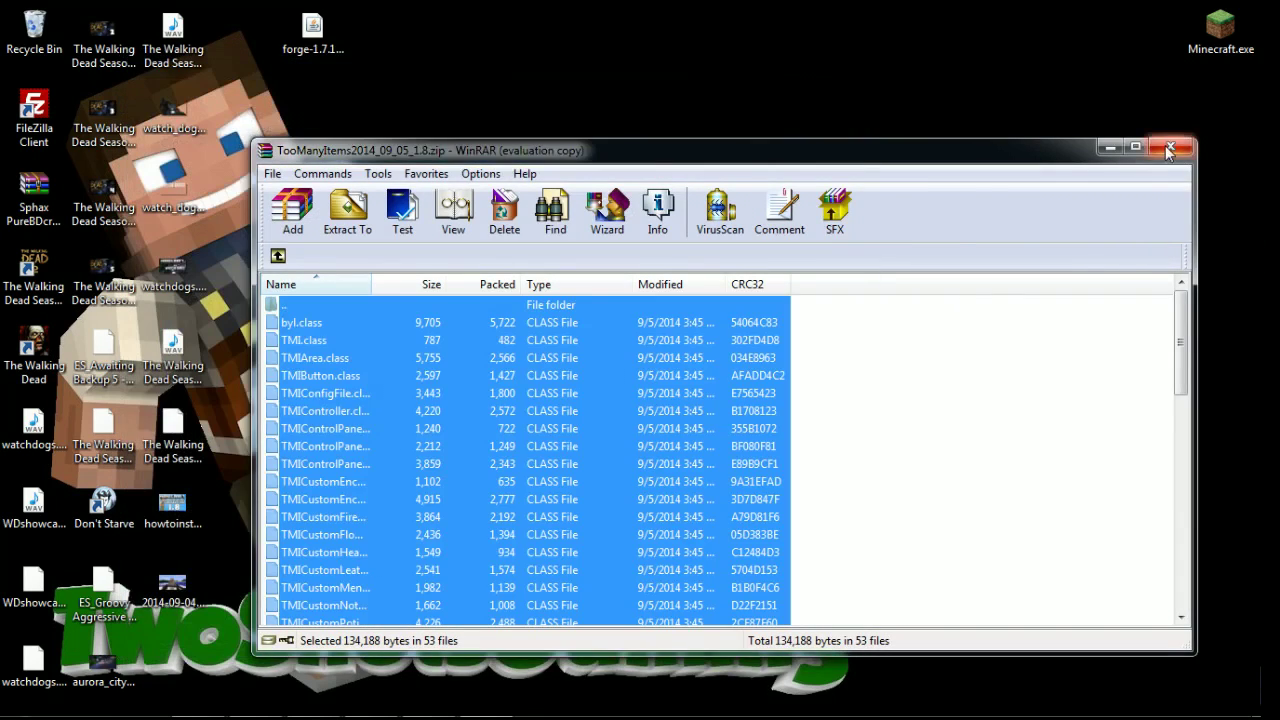
left_click(1170, 147)
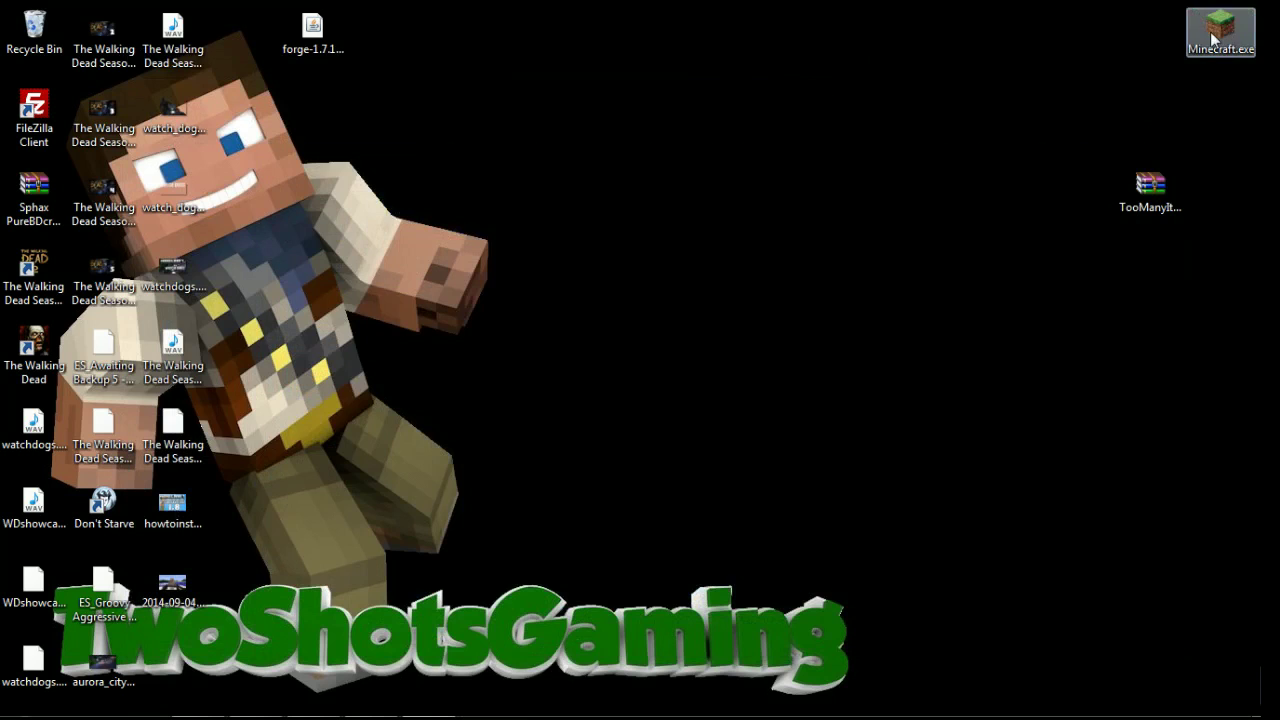
Launch Minecraft.exe from the desktop, set the current profile's version to release 1.8tmi and save the profile.
double_click(1213, 38)
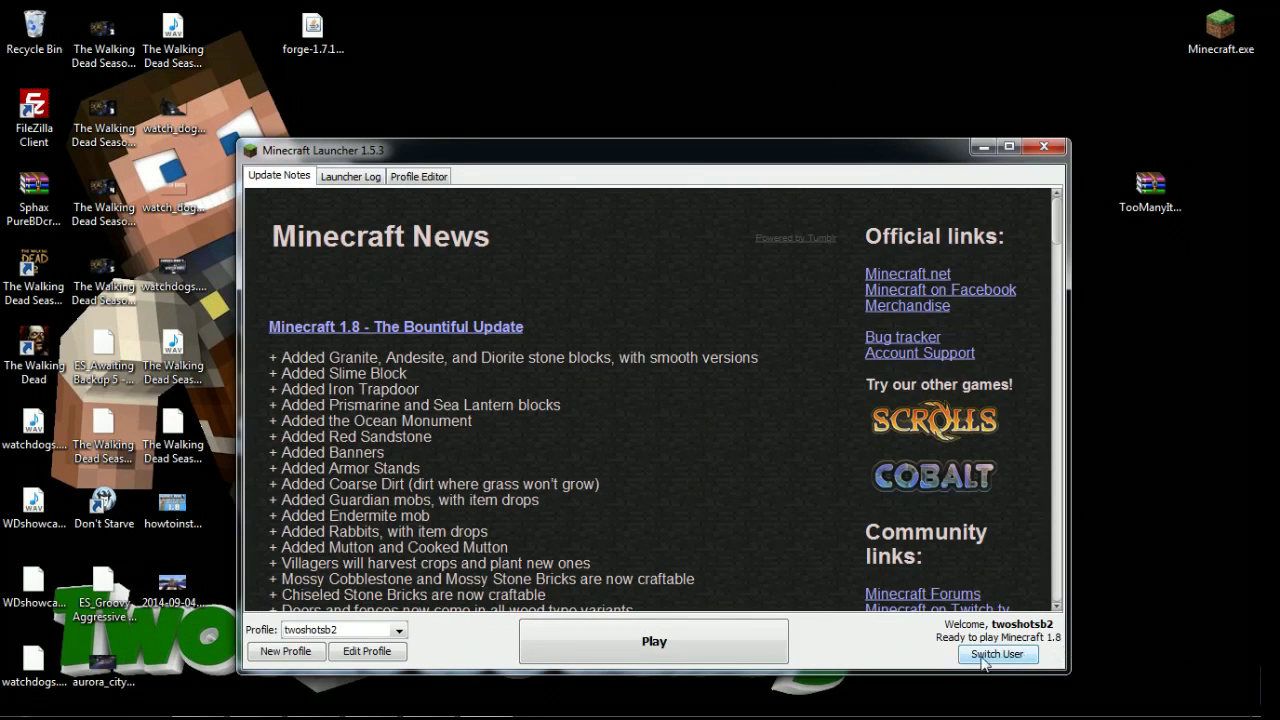
left_click(363, 655)
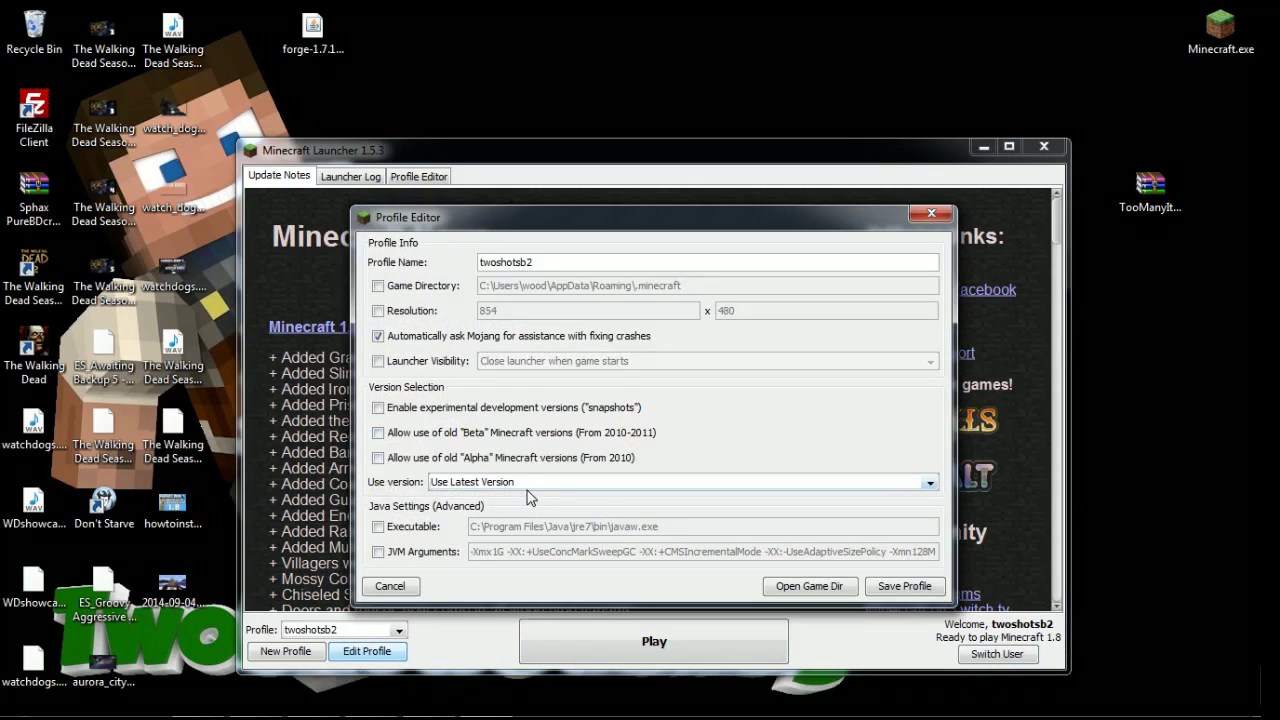
left_click(537, 484)
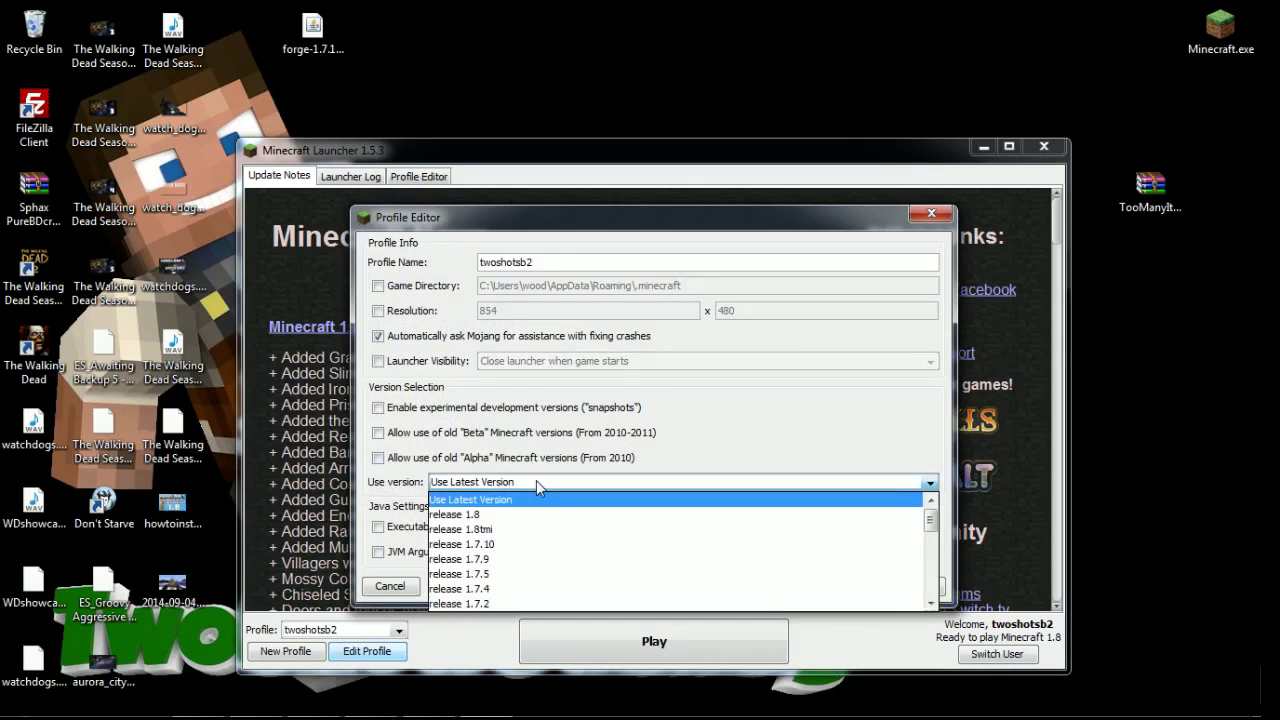
left_click(492, 536)
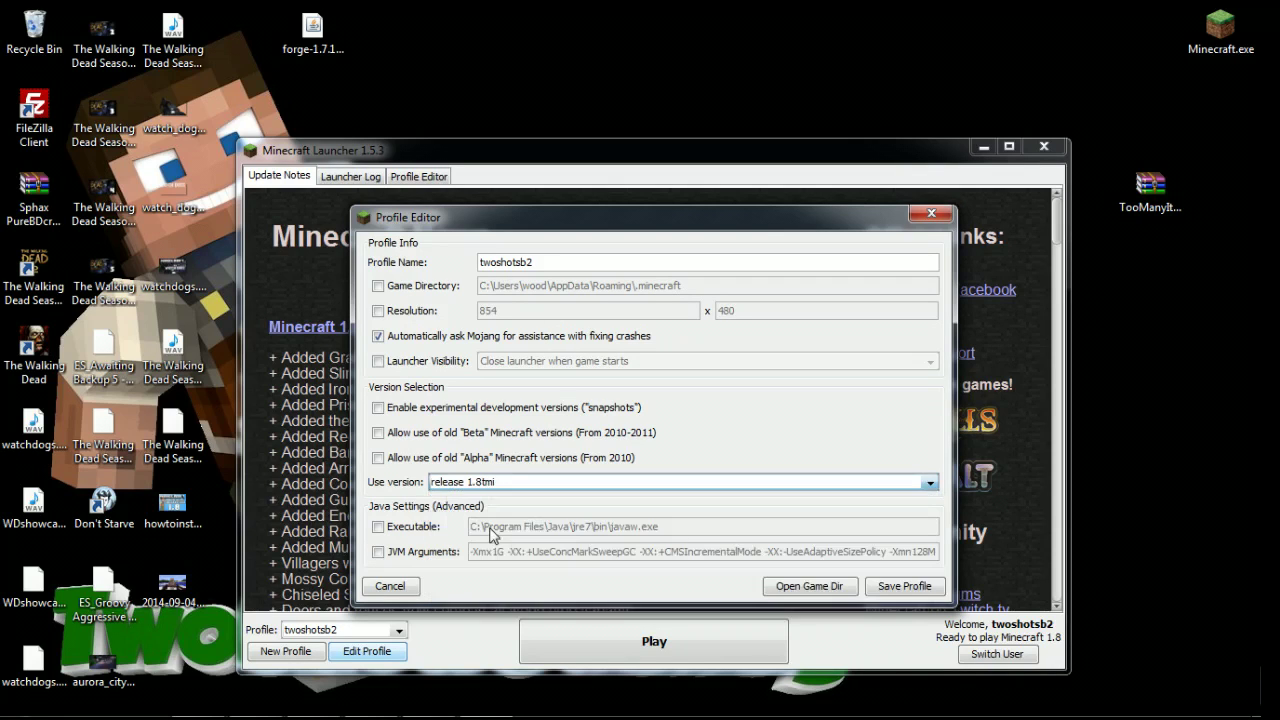
left_click(919, 587)
Start the game with the edited profile and maximize the Minecraft window.
left_click(655, 646)
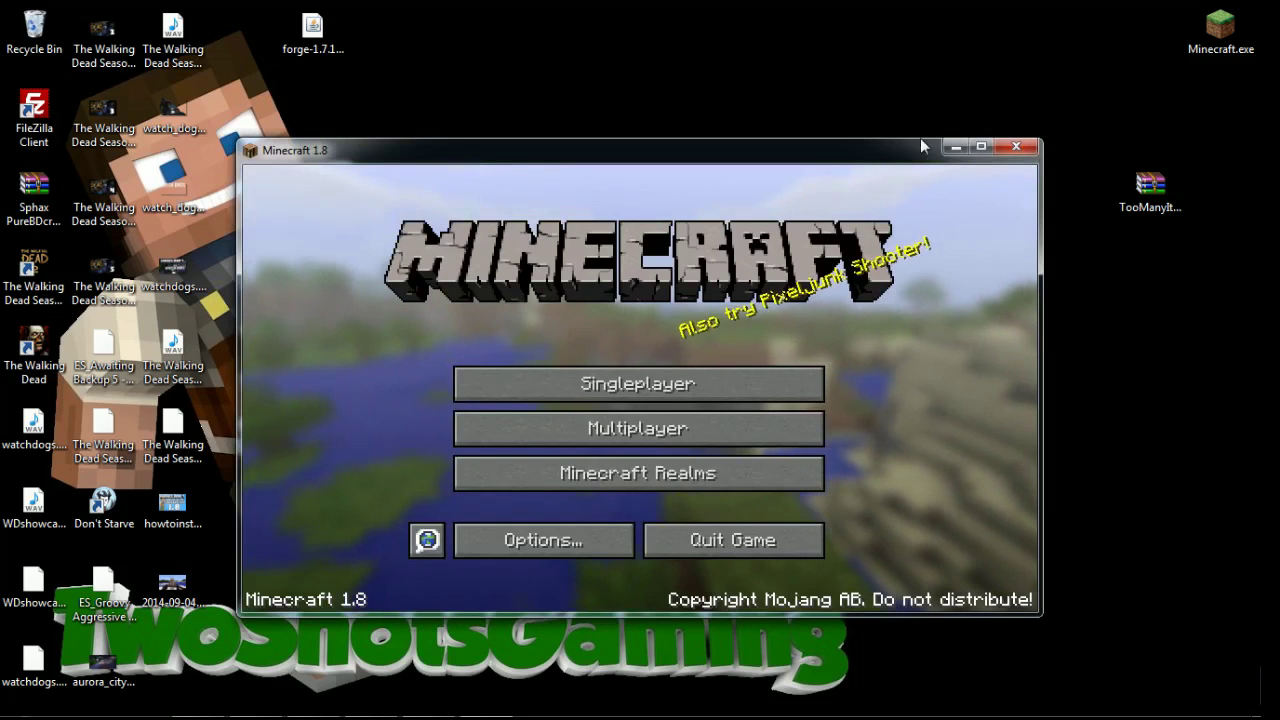
left_click(980, 146)
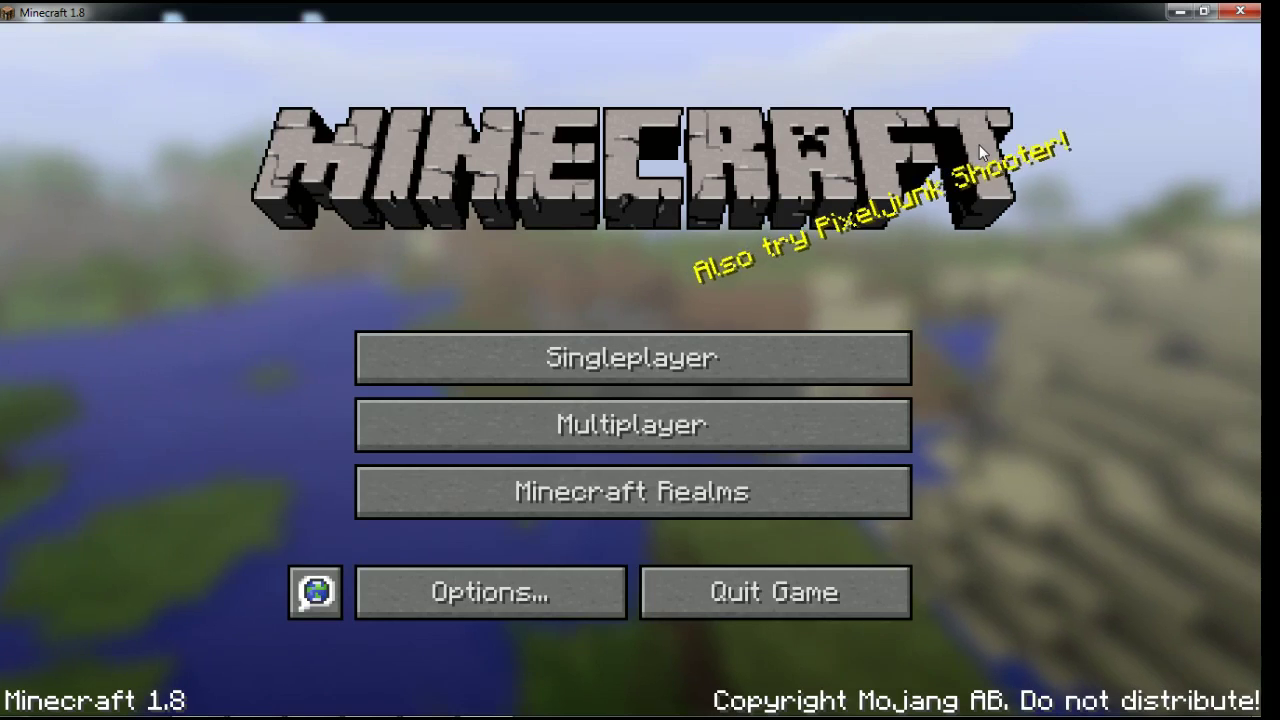